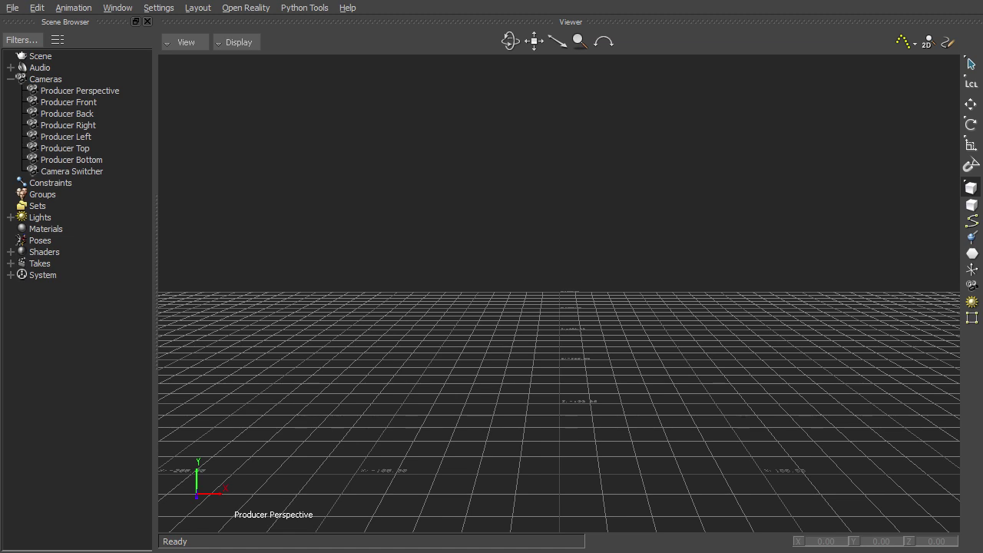
- Open the MotionBuilder SDK help in the browser and expand the MotionBuilder SDK Programmer's Guide
{"action": "left_click", "coordinate": [346, 8]}
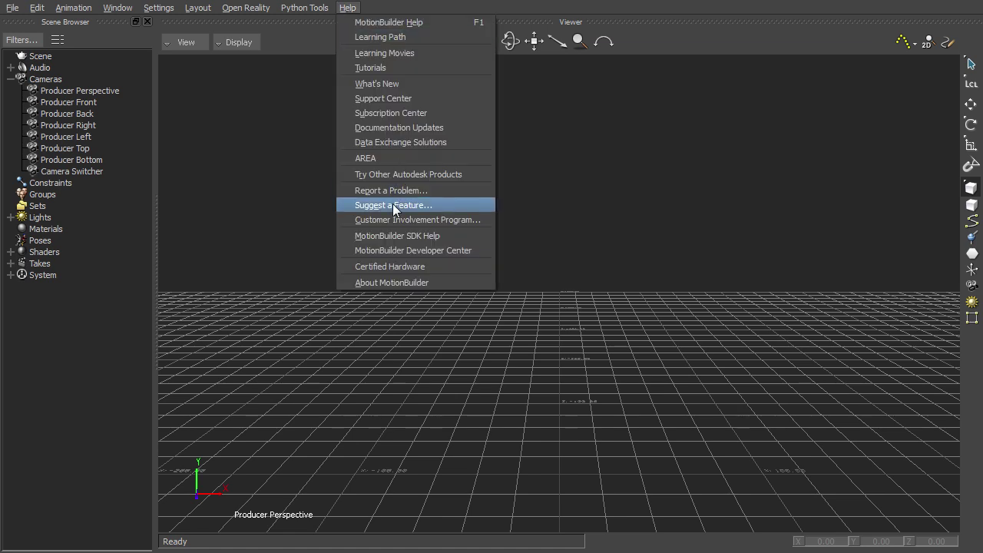
{"action": "left_click", "coordinate": [396, 238]}
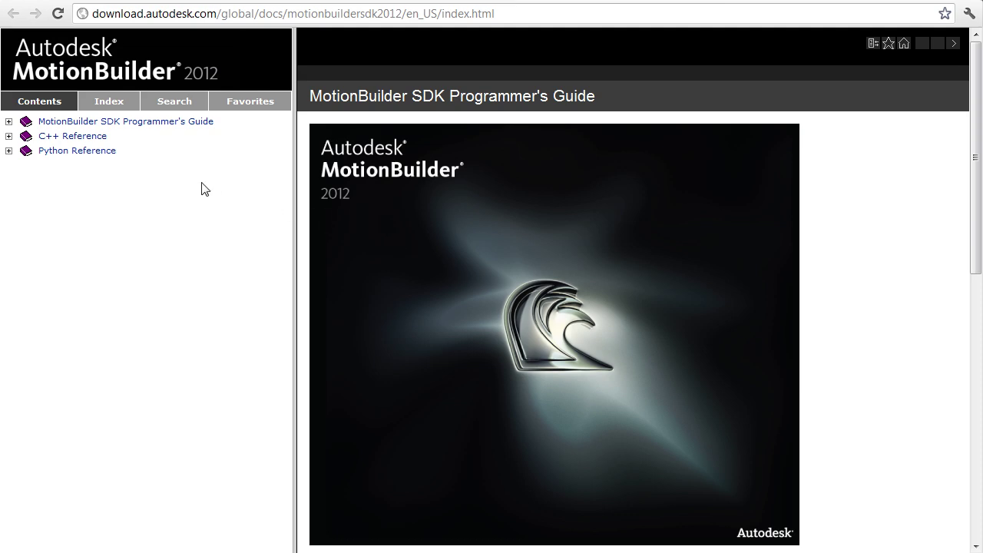
{"action": "left_click", "coordinate": [18, 123]}
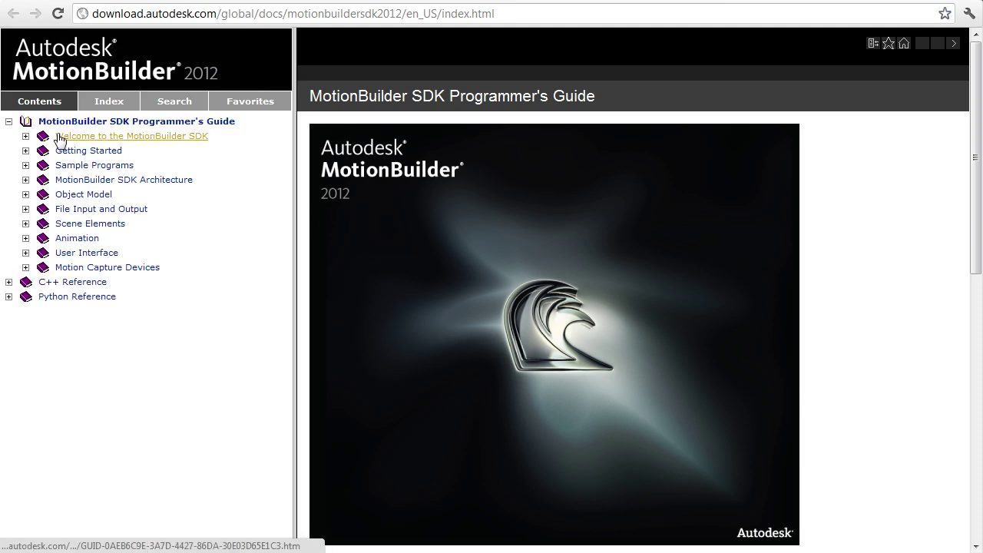
- Browse the guide's Object Model, File Input and Output, Scene Elements and Animation sections, including the FBApplication and Character animation topics
{"action": "left_click", "coordinate": [77, 136]}
{"action": "left_click", "coordinate": [83, 195]}
{"action": "left_click", "coordinate": [100, 209]}
{"action": "left_click", "coordinate": [109, 226]}
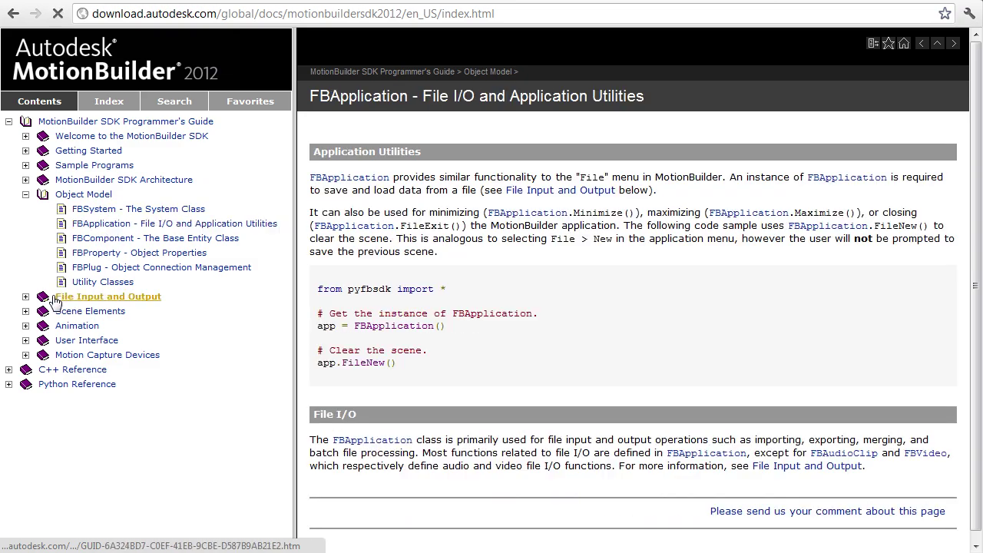
{"action": "left_click", "coordinate": [56, 298]}
{"action": "left_click", "coordinate": [43, 311]}
{"action": "left_click", "coordinate": [26, 428]}
{"action": "scroll", "coordinate": [146, 330], "scroll_direction": "down", "scroll_amount": 2}
{"action": "left_click", "coordinate": [85, 354]}
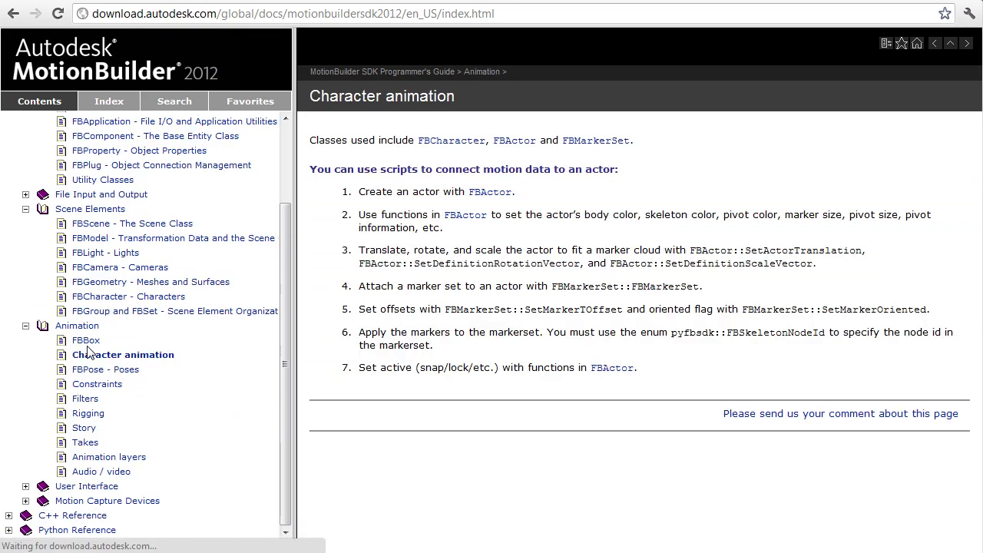
- Look through the Scene Elements topics from FBScene, FBModel and FBLight to FBCamera
{"action": "left_click", "coordinate": [115, 223]}
{"action": "left_click", "coordinate": [123, 238]}
{"action": "left_click", "coordinate": [108, 252]}
{"action": "left_click", "coordinate": [115, 269]}
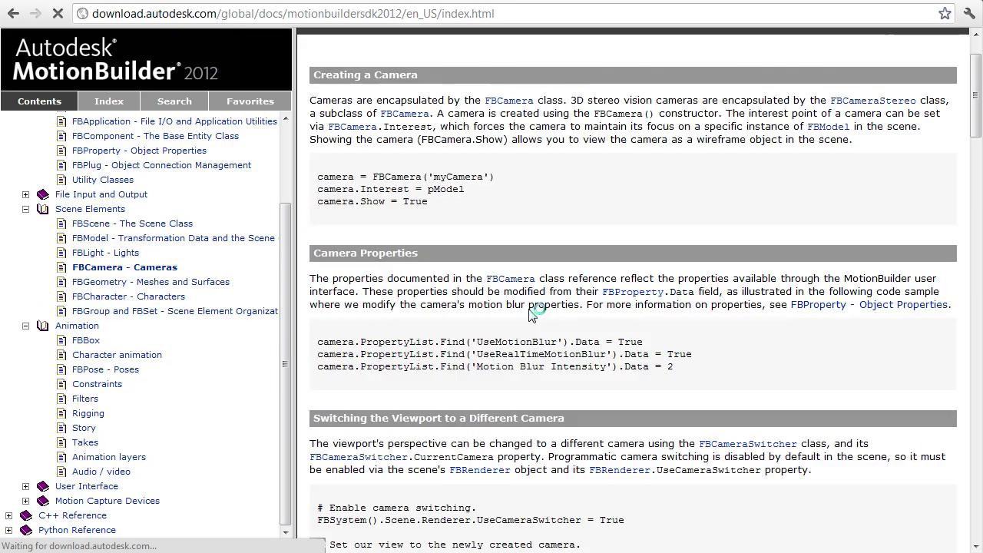
- Collapse the expanded sections and the whole Programmer's Guide in the contents tree
{"action": "left_click", "coordinate": [26, 209]}
{"action": "left_click", "coordinate": [25, 325]}
{"action": "left_click", "coordinate": [25, 194]}
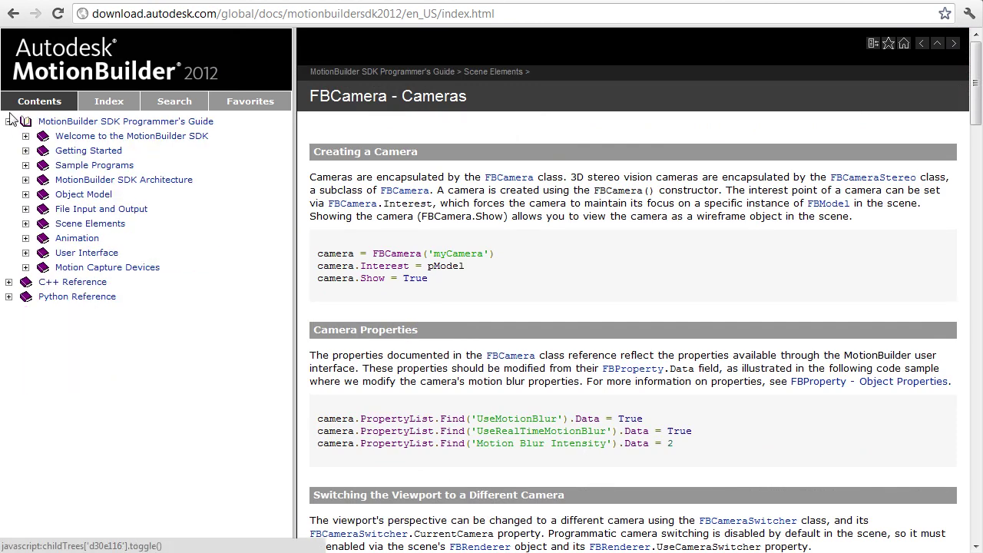
{"action": "left_click", "coordinate": [8, 121]}
- View the main pages of the C++ Reference and the Python Reference
{"action": "left_click", "coordinate": [69, 136]}
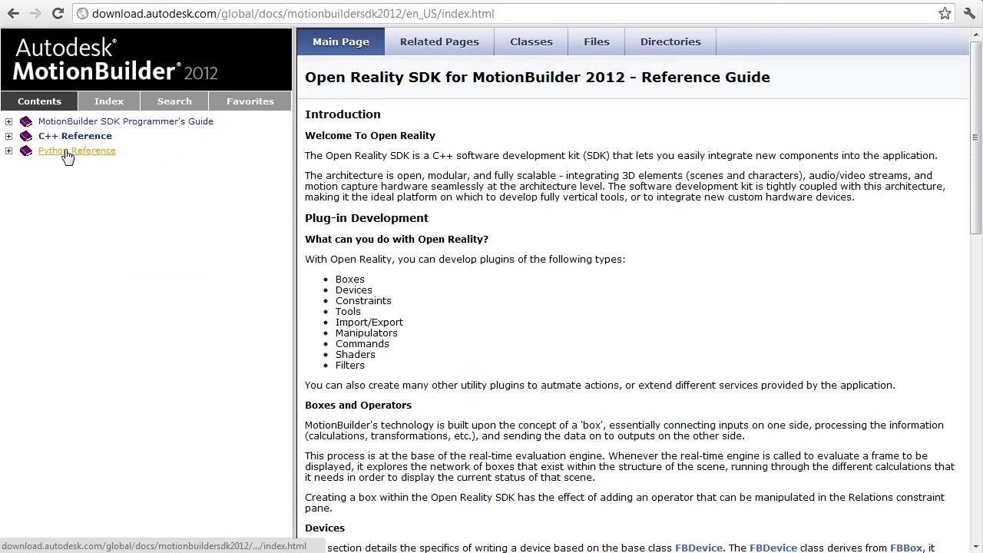
{"action": "left_click", "coordinate": [116, 159]}
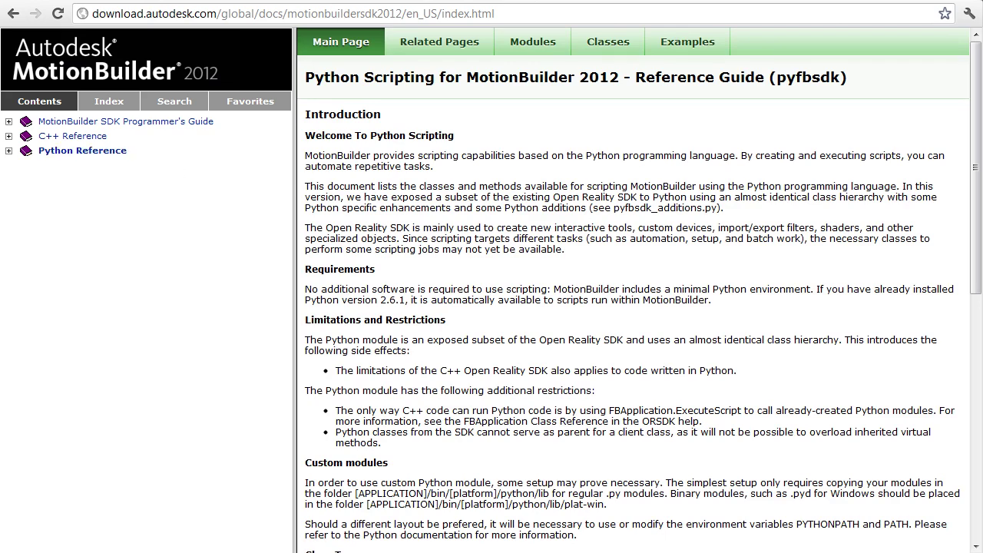
{"action": "left_click_drag", "start_coordinate": [979, 116], "coordinate": [926, 78]}
- Expand the Python Reference, view its Class List, show the bookmarks bar and open the Class List in a new tab
{"action": "left_click", "coordinate": [9, 152]}
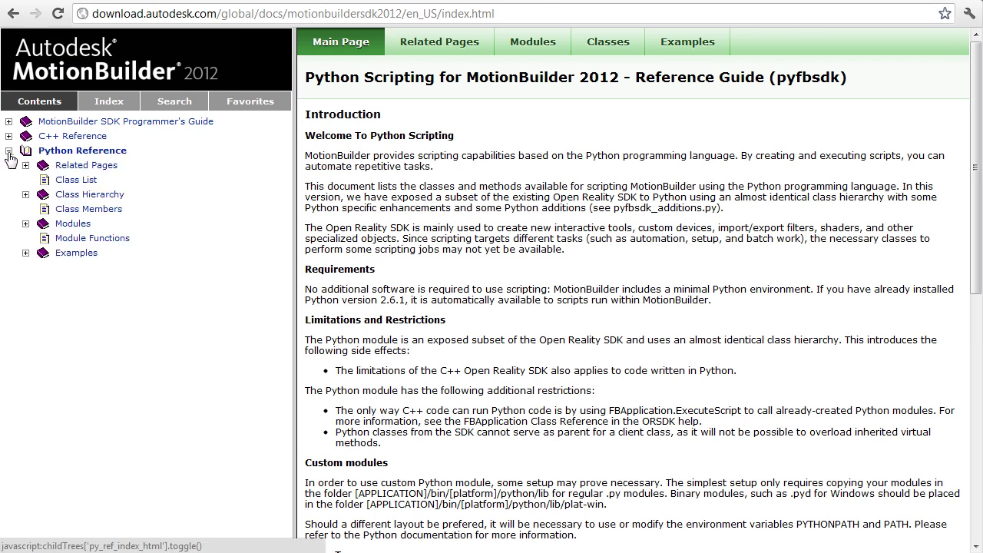
{"action": "left_click", "coordinate": [78, 183]}
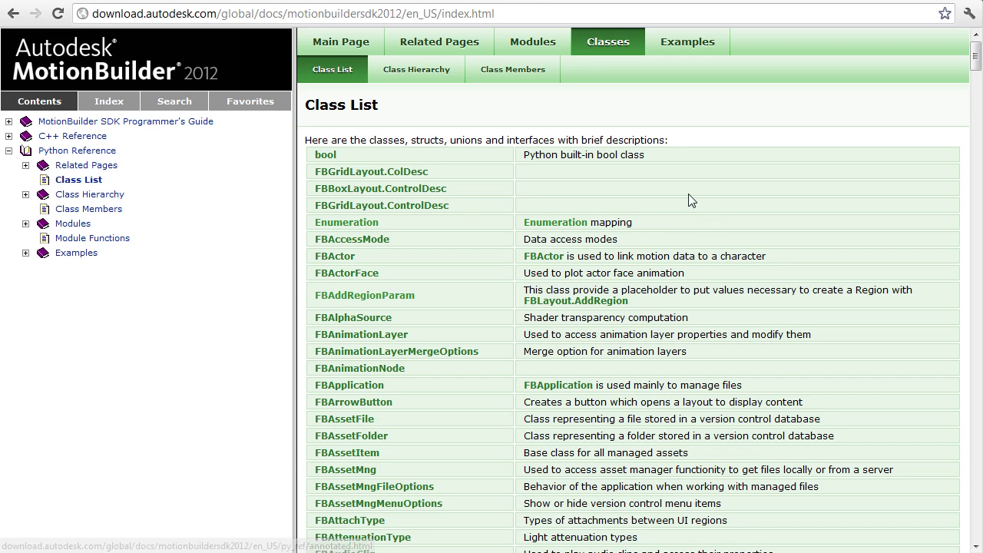
{"action": "key", "text": "ctrl+shift+b"}
{"action": "right_click", "coordinate": [94, 200]}
{"action": "left_click", "coordinate": [181, 216]}
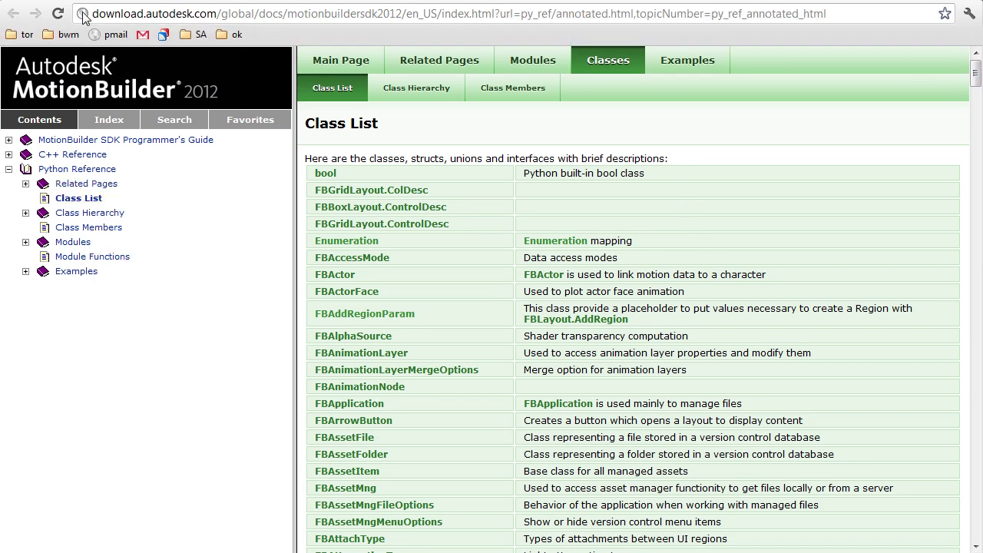
- Bookmark the Class List page on the bookmarks bar and rename the bookmark "MB2012 Python"
{"action": "left_click_drag", "start_coordinate": [82, 13], "coordinate": [260, 34]}
{"action": "right_click", "coordinate": [311, 35]}
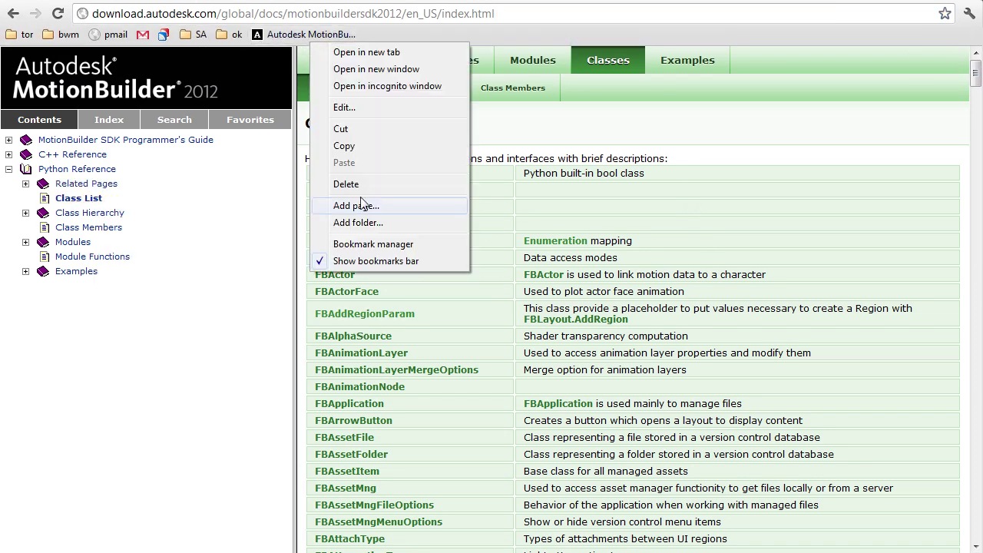
{"action": "left_click", "coordinate": [354, 114]}
{"action": "type", "text": "MB2012 Python"}
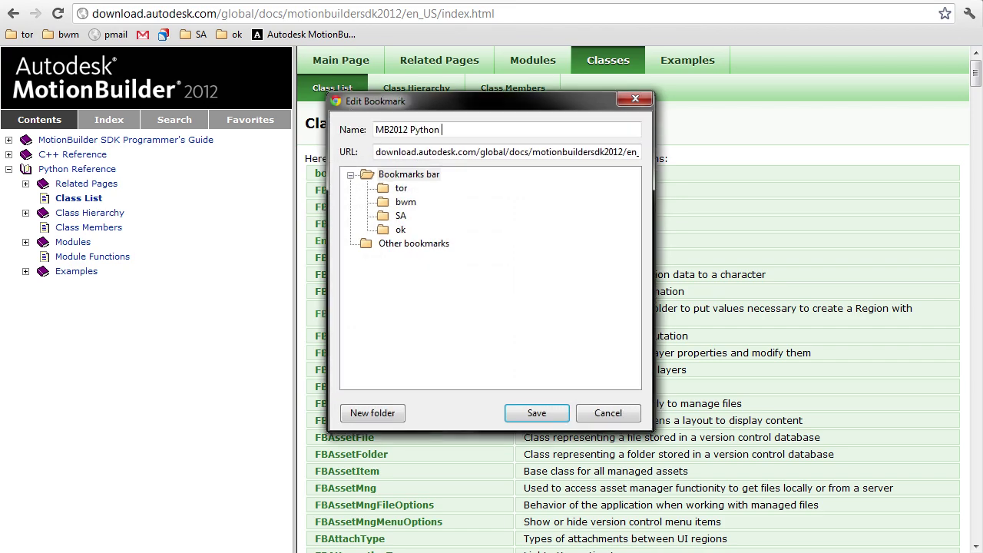
{"action": "key", "text": "Return"}
- View the Class Hierarchy page, then return to the Class List through the MB2012 Python bookmark
{"action": "left_click", "coordinate": [67, 214]}
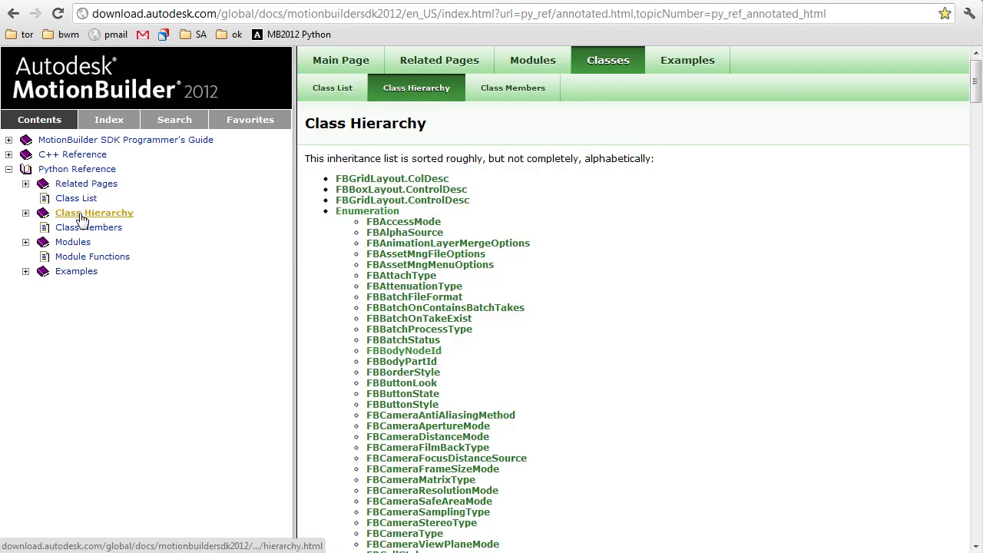
{"action": "mouse_move", "coordinate": [976, 88]}
{"action": "left_mouse_down"}
{"action": "mouse_move", "coordinate": [977, 522]}
{"action": "mouse_move", "coordinate": [971, 80]}
{"action": "left_mouse_up"}
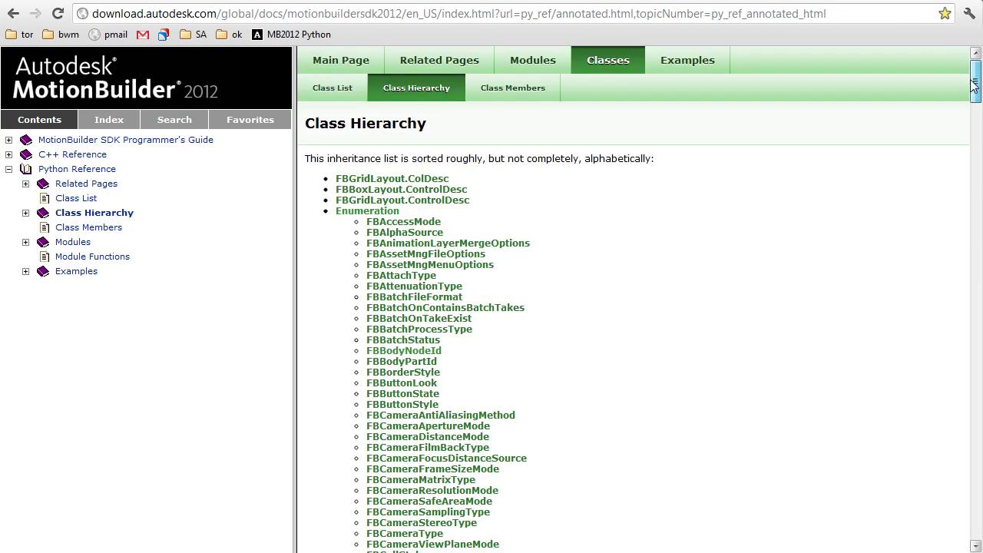
{"action": "left_click", "coordinate": [277, 36]}
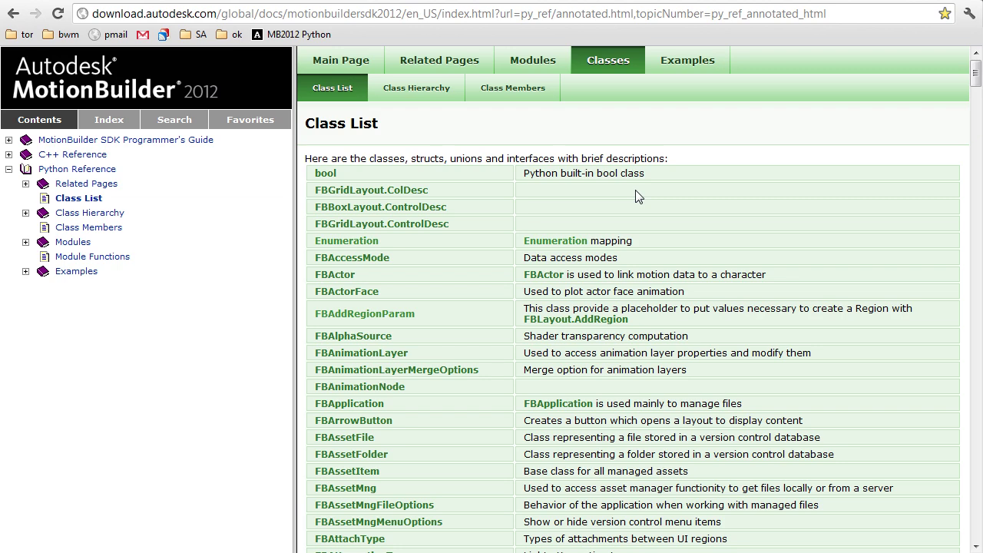
- Search the Class List for "character" and open the FBCharacter class reference
{"action": "key", "text": "ctrl+f"}
{"action": "type", "text": "character"}
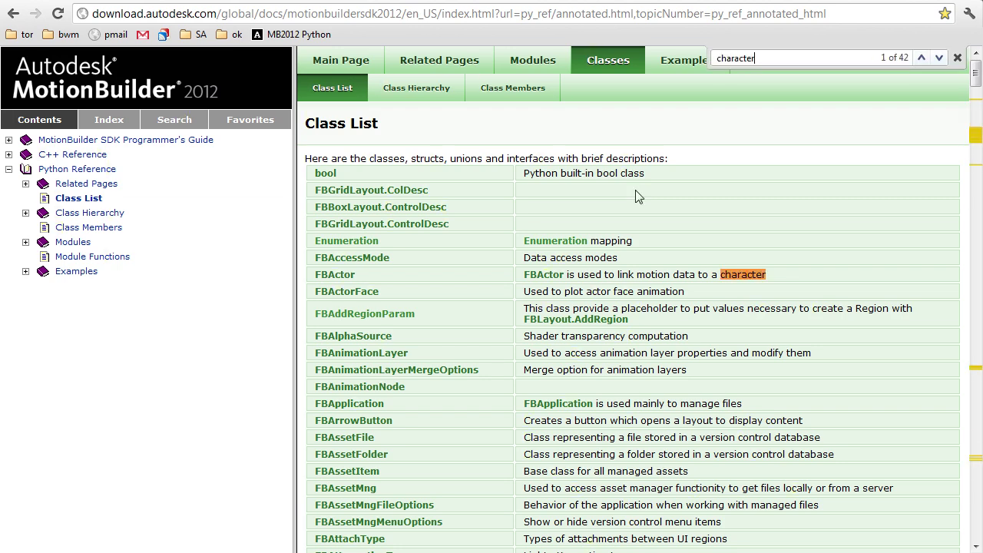
{"action": "key", "text": "Return"}
{"action": "key", "text": "Return"}
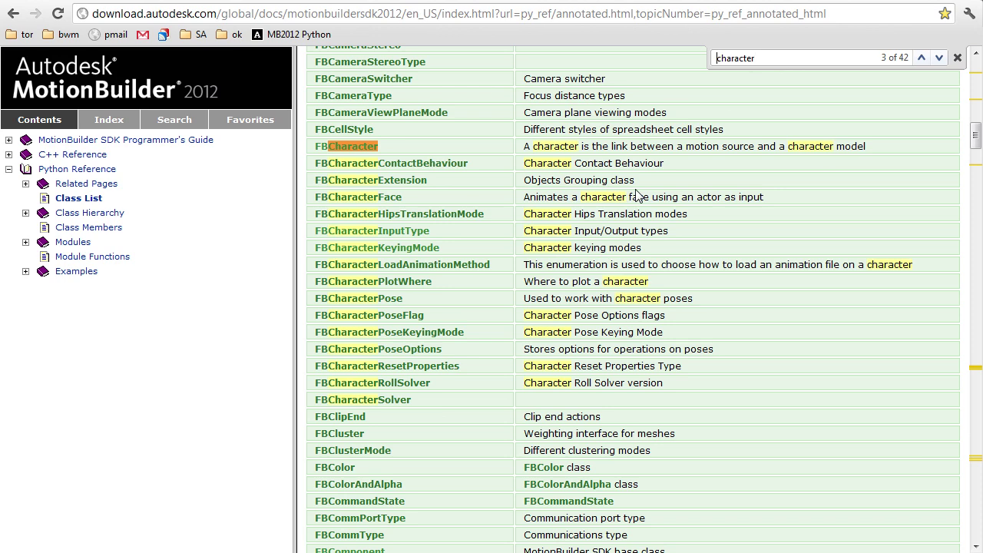
{"action": "type", "text": "fb"}
{"action": "key", "text": "Escape"}
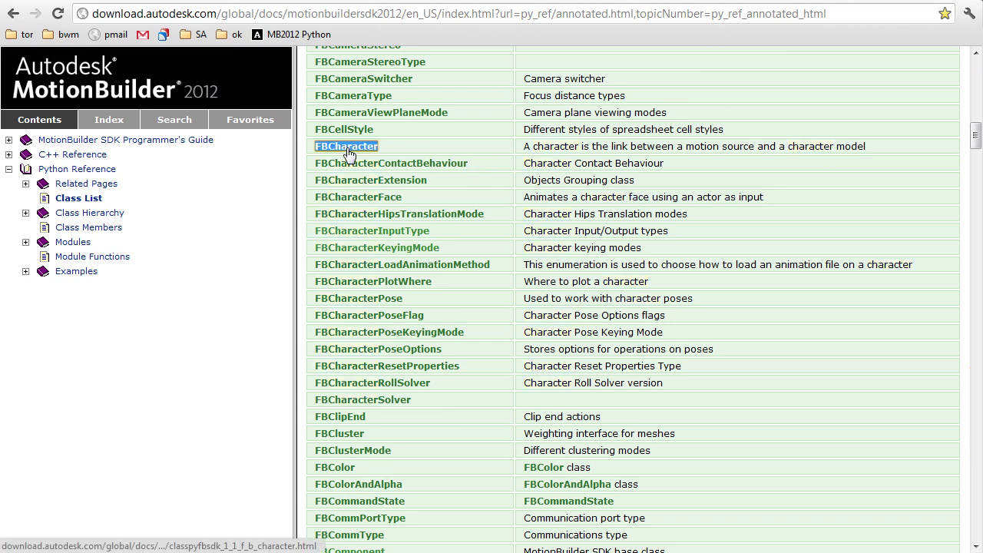
{"action": "left_click", "coordinate": [348, 150]}
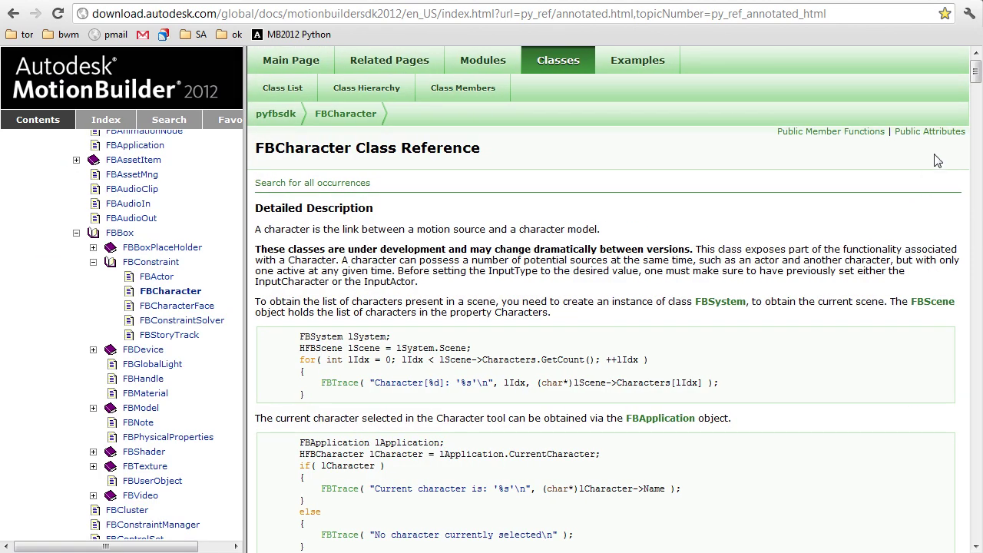
- Examine the FBCharacter reference's detailed description, code samples and example script links, and skim the page to its end
{"action": "scroll", "coordinate": [776, 228], "scroll_direction": "down", "scroll_amount": 3}
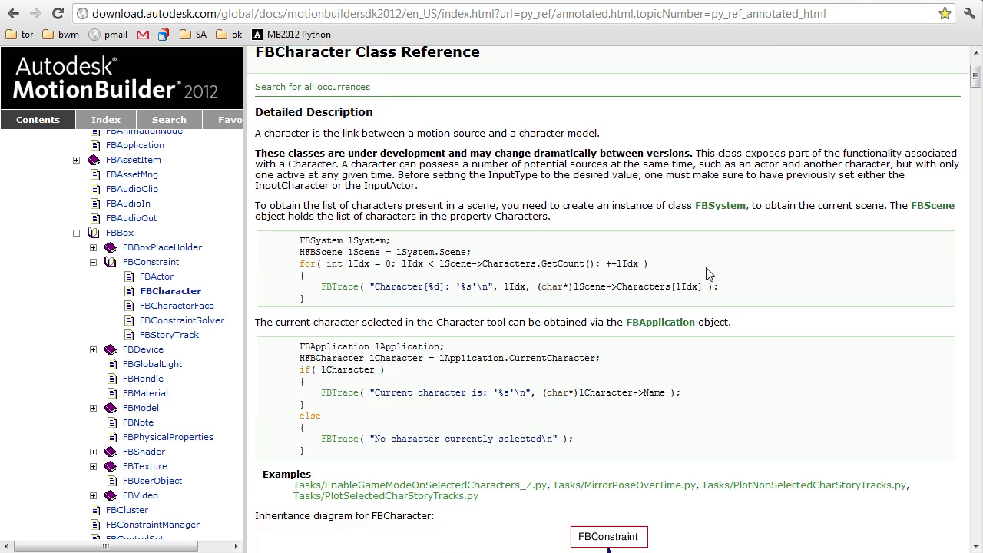
{"action": "left_click_drag", "start_coordinate": [260, 109], "coordinate": [682, 361]}
{"action": "left_click", "coordinate": [695, 401]}
{"action": "scroll", "coordinate": [885, 254], "scroll_direction": "up", "scroll_amount": 2}
{"action": "key", "text": "End"}
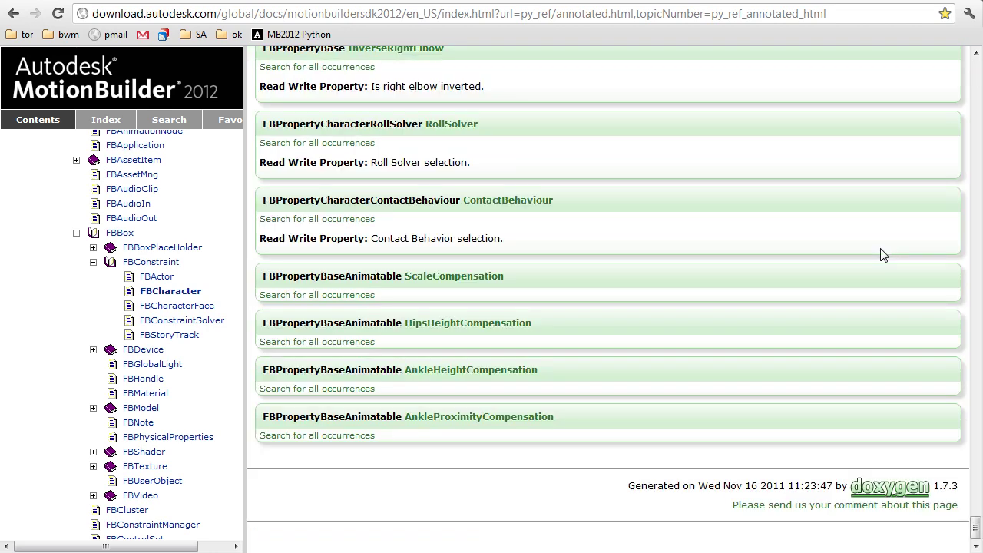
{"action": "key", "text": "Home"}
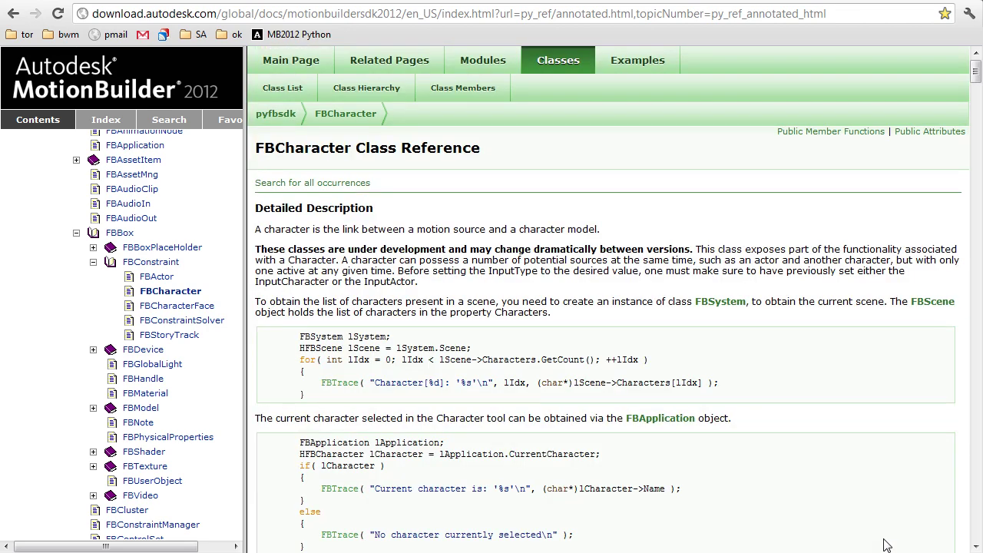
{"action": "scroll", "coordinate": [469, 334], "scroll_direction": "down", "scroll_amount": 6}
{"action": "left_click_drag", "start_coordinate": [261, 113], "coordinate": [550, 145]}
{"action": "left_click", "coordinate": [550, 144]}
{"action": "scroll", "coordinate": [510, 145], "scroll_direction": "down", "scroll_amount": 1}
{"action": "scroll", "coordinate": [515, 160], "scroll_direction": "up", "scroll_amount": 1}
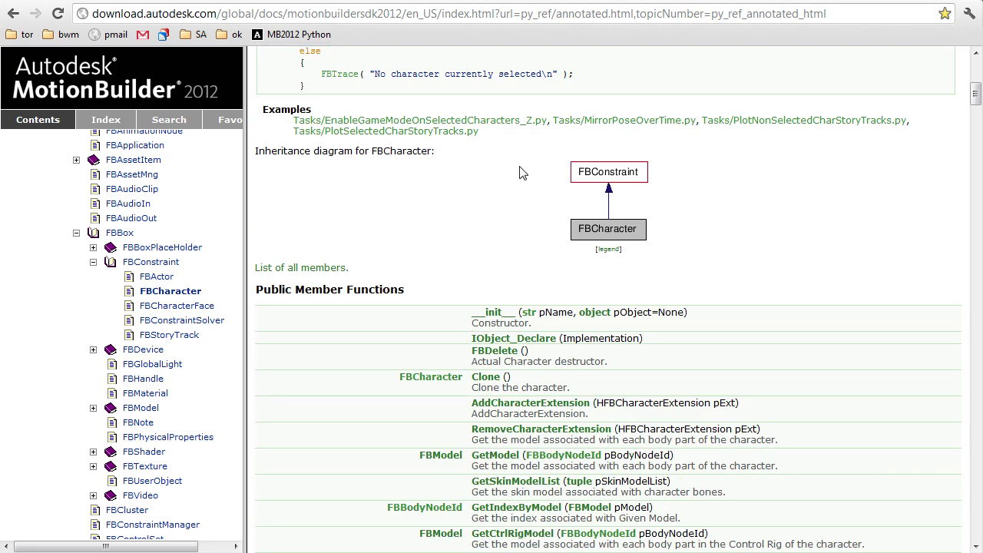
- Follow FBCharacter's inheritance upward through the FBConstraint, FBBox, FBComponent and FBPlug class references
{"action": "left_click", "coordinate": [626, 175]}
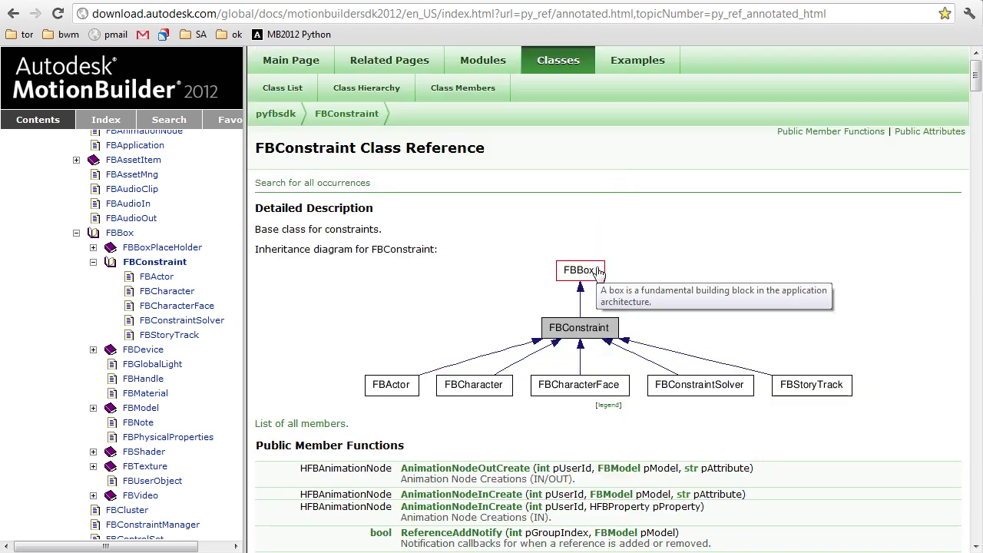
{"action": "left_click", "coordinate": [637, 269]}
{"action": "scroll", "coordinate": [600, 274], "scroll_direction": "down", "scroll_amount": 2}
{"action": "left_click", "coordinate": [513, 371]}
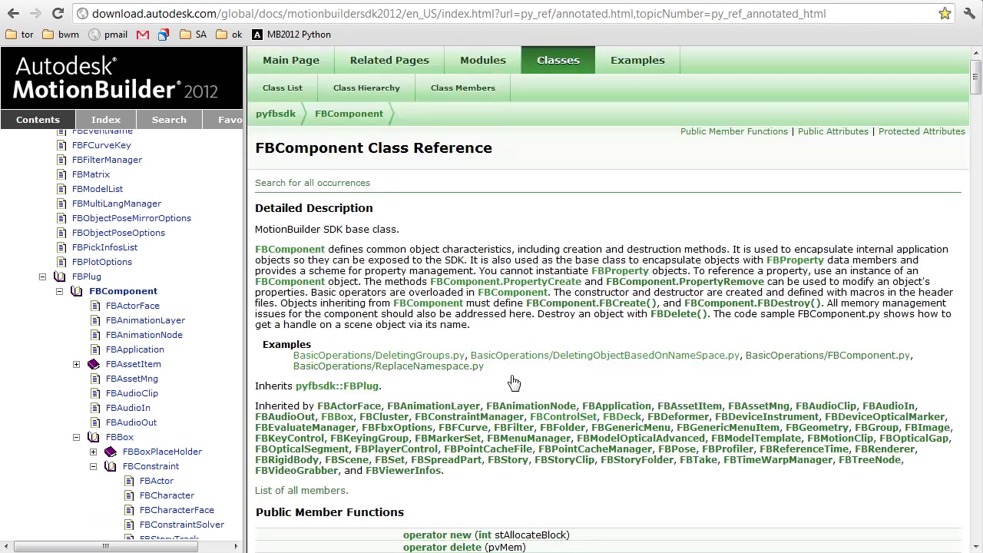
{"action": "scroll", "coordinate": [497, 378], "scroll_direction": "down", "scroll_amount": 1}
{"action": "left_click", "coordinate": [326, 309]}
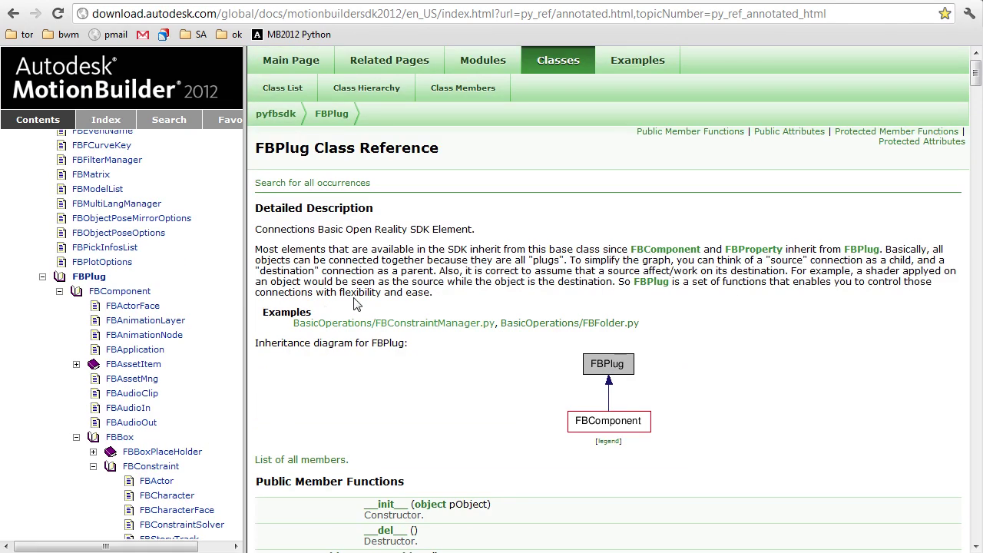
- Go back through the visited parent classes to the FBCharacter class reference
{"action": "key", "text": "alt+Left"}
{"action": "key", "text": "alt+Left"}
{"action": "key", "text": "alt+Left"}
{"action": "key", "text": "alt+Left"}
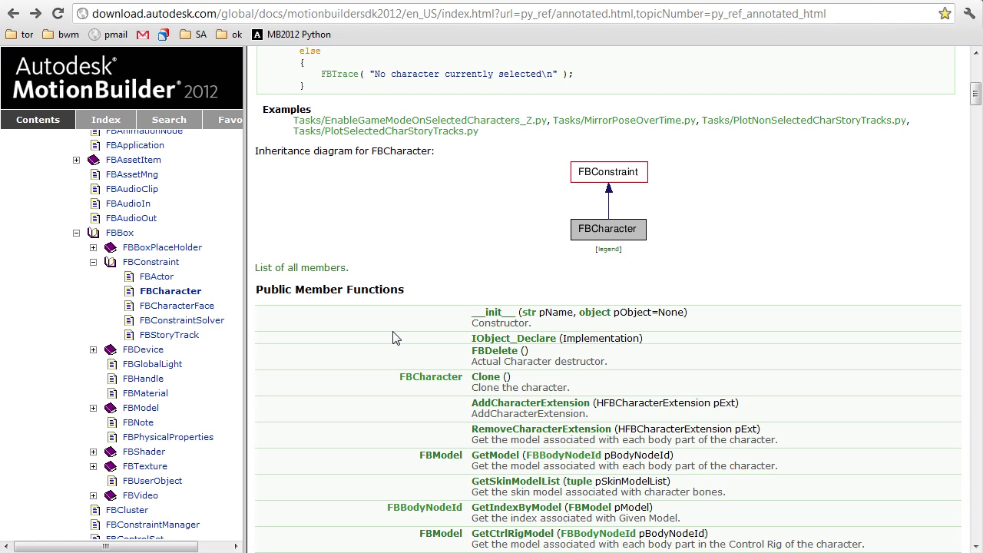
- Examine FBCharacter's public member functions and public attributes, including their return types, parameters and descriptions
{"action": "scroll", "coordinate": [393, 338], "scroll_direction": "down", "scroll_amount": 3}
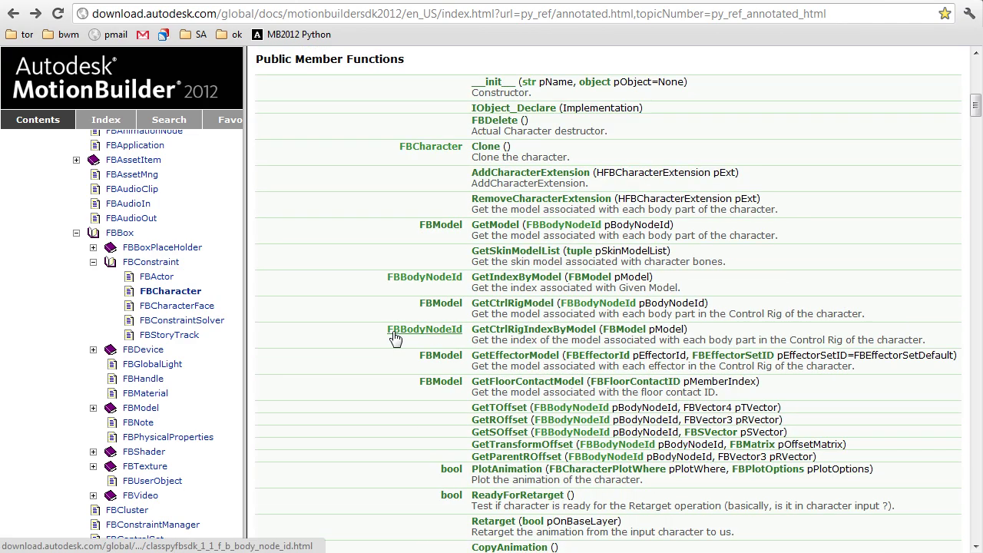
{"action": "scroll", "coordinate": [812, 209], "scroll_direction": "down", "scroll_amount": 7}
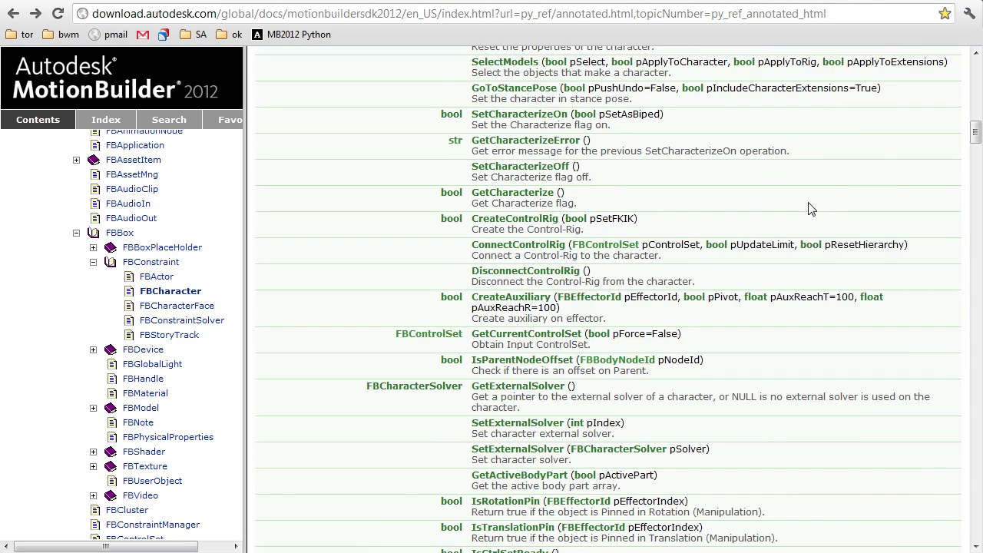
{"action": "scroll", "coordinate": [812, 209], "scroll_direction": "down", "scroll_amount": 3}
{"action": "scroll", "coordinate": [809, 202], "scroll_direction": "down", "scroll_amount": 7}
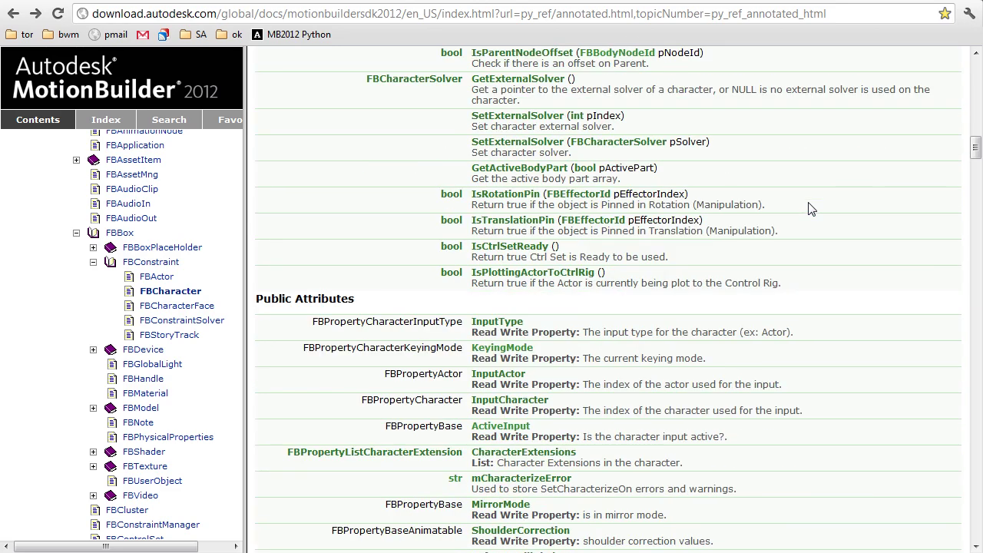
{"action": "scroll", "coordinate": [809, 203], "scroll_direction": "up", "scroll_amount": 17}
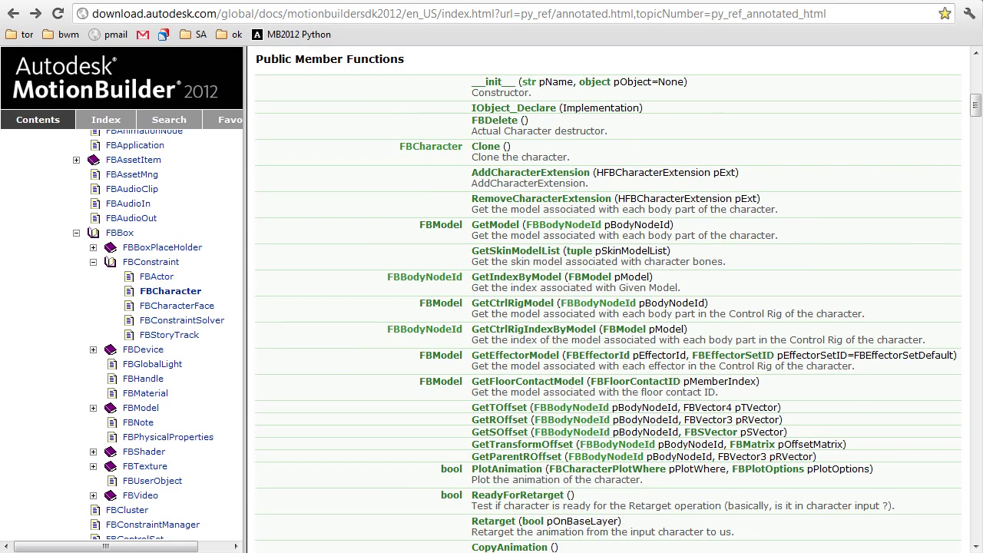
{"action": "left_click", "coordinate": [486, 147]}
{"action": "scroll", "coordinate": [812, 209], "scroll_direction": "up", "scroll_amount": 15}
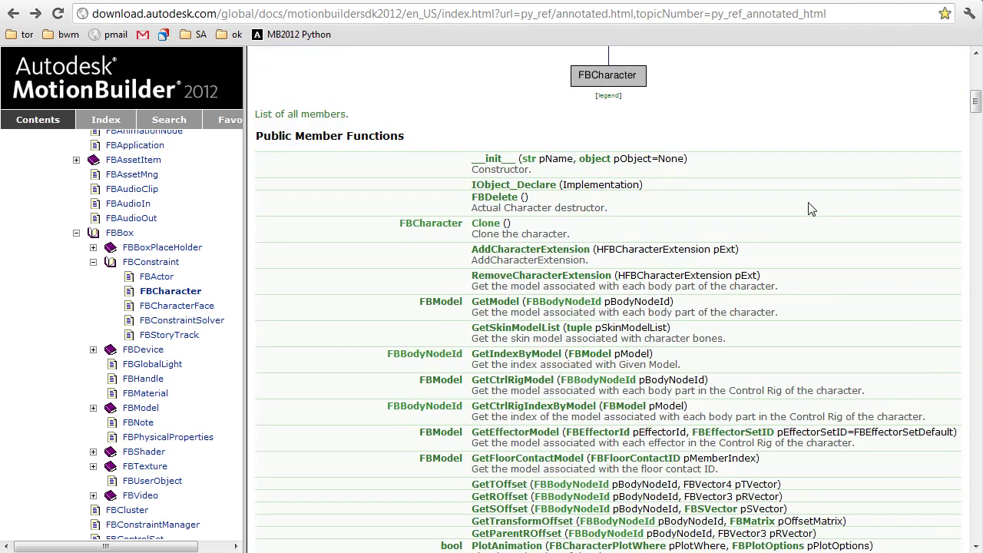
{"action": "scroll", "coordinate": [813, 209], "scroll_direction": "down", "scroll_amount": 1}
{"action": "scroll", "coordinate": [812, 209], "scroll_direction": "down", "scroll_amount": 15}
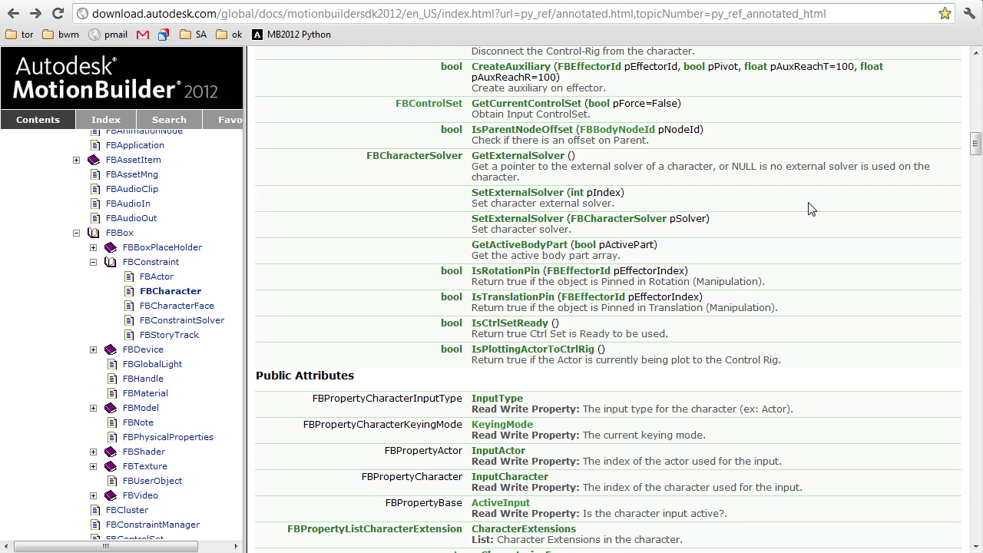
- Review FBCharacter's remaining public attributes and open the detailed documentation of the SyncMode attribute
{"action": "scroll", "coordinate": [811, 209], "scroll_direction": "down", "scroll_amount": 10}
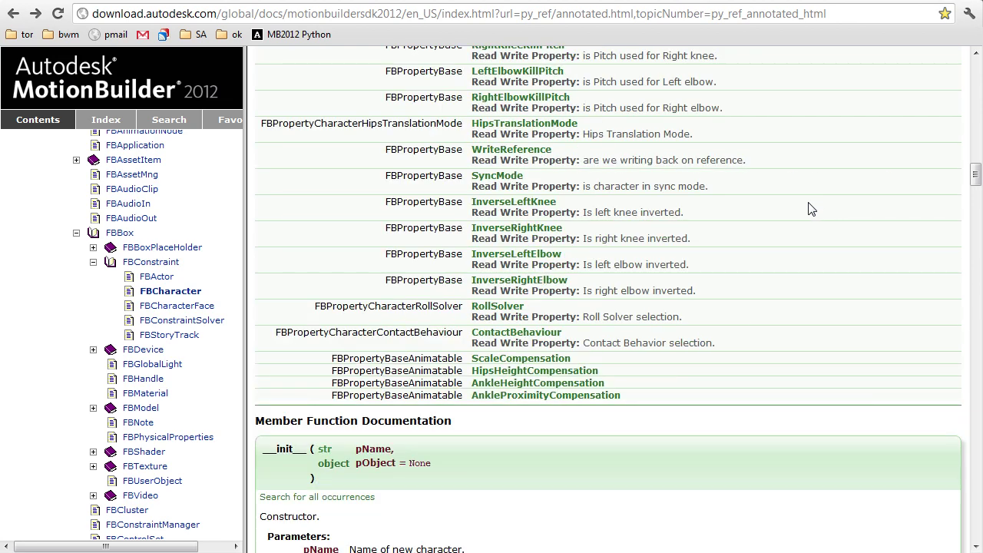
{"action": "scroll", "coordinate": [811, 209], "scroll_direction": "up", "scroll_amount": 1}
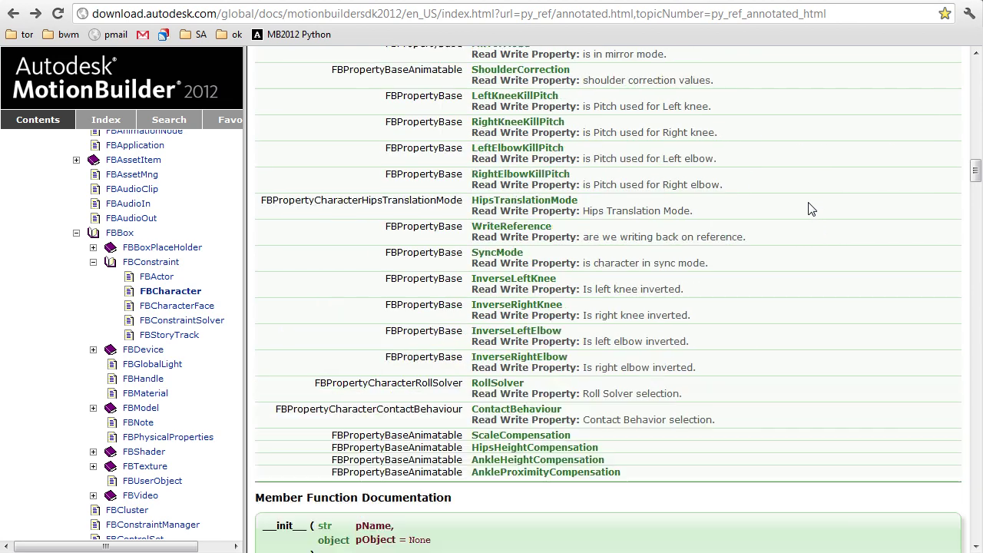
{"action": "left_click", "coordinate": [498, 254]}
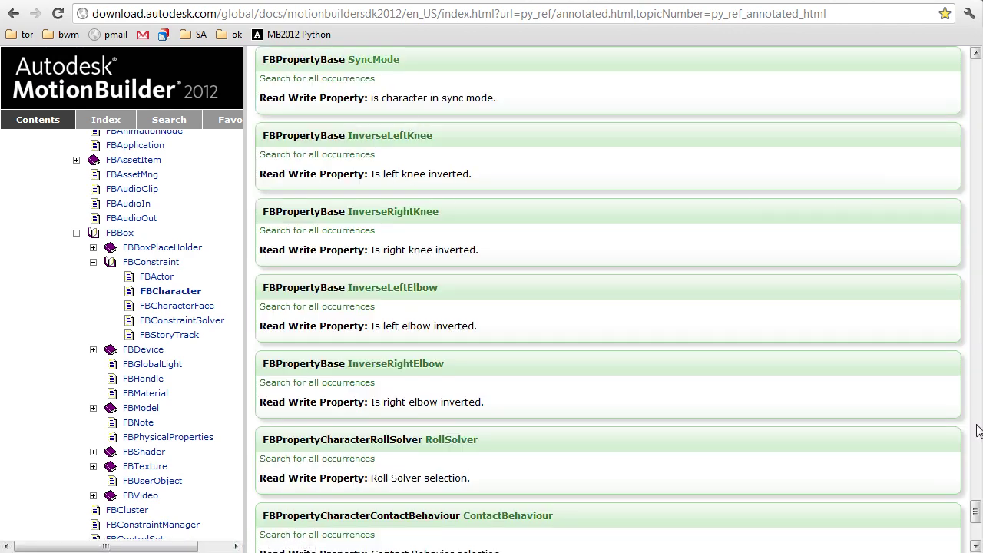
{"action": "scroll", "coordinate": [976, 511], "scroll_direction": "down", "scroll_amount": 2}
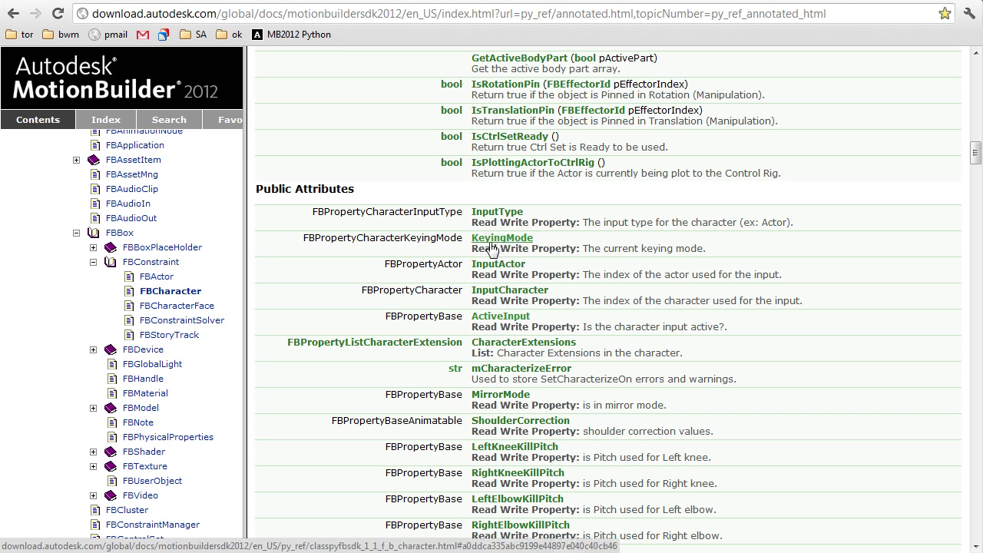
- Highlight the KeyingMode attribute and its FBPropertyCharacterKeyingMode type in FBCharacter's public attributes
{"action": "left_click_drag", "start_coordinate": [471, 238], "coordinate": [543, 242]}
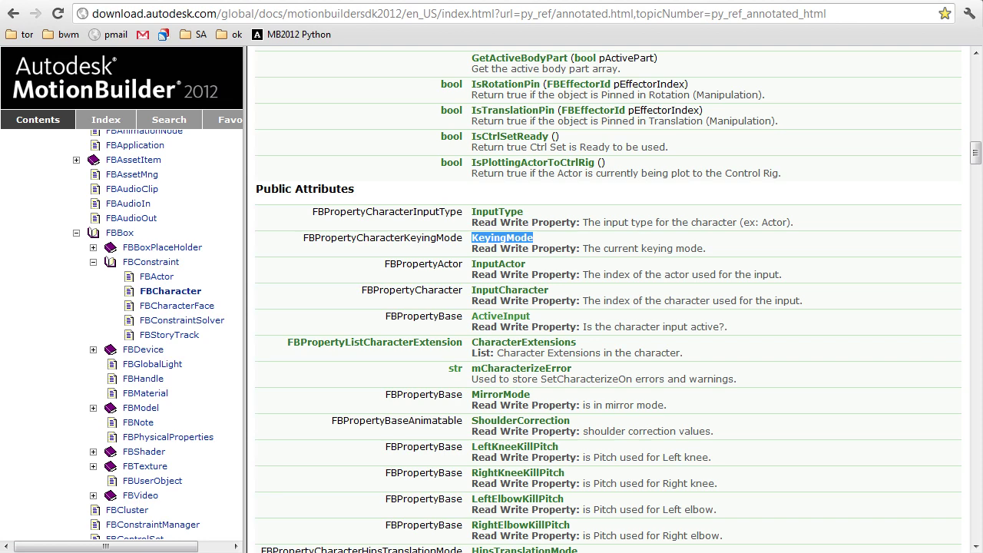
{"action": "left_click_drag", "start_coordinate": [304, 238], "coordinate": [463, 238]}
{"action": "left_click", "coordinate": [453, 237]}
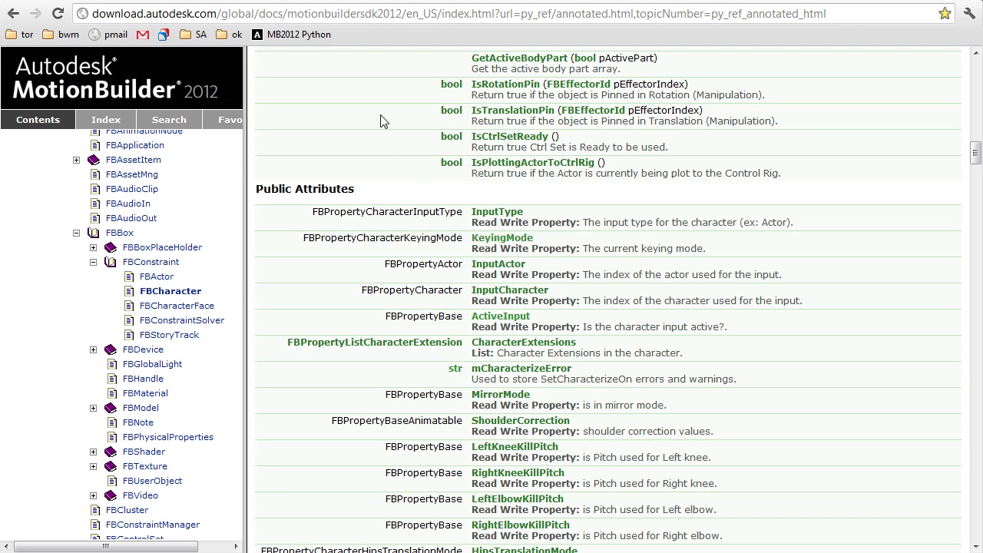
- Find "fbcharacterkeying" in the bookmarked Python class list and read the FBCharacterKeyingMode reference's static public attributes
{"action": "left_click", "coordinate": [305, 42]}
{"action": "key", "text": "ctrl+f"}
{"action": "type", "text": "fbcharacterkeying"}
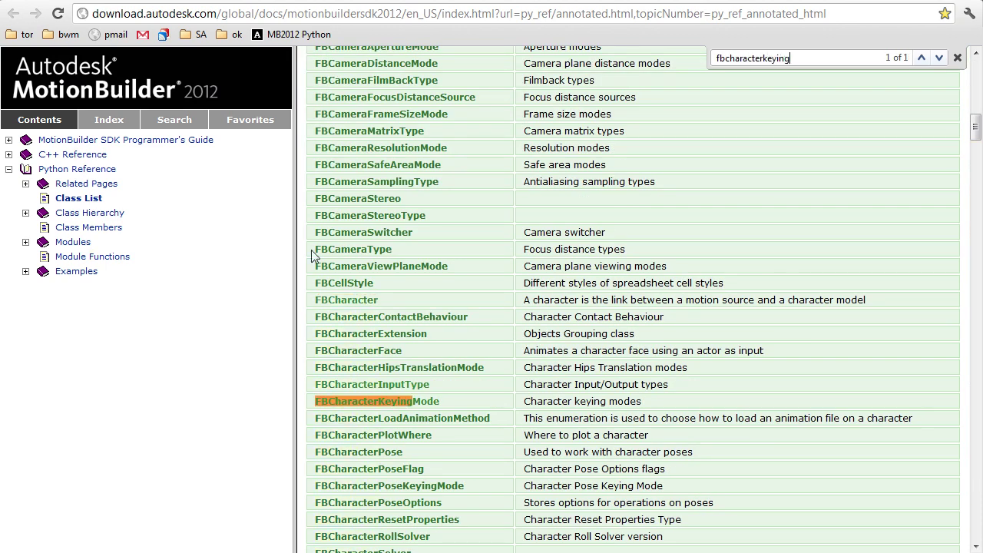
{"action": "scroll", "coordinate": [311, 249], "scroll_direction": "down", "scroll_amount": 2}
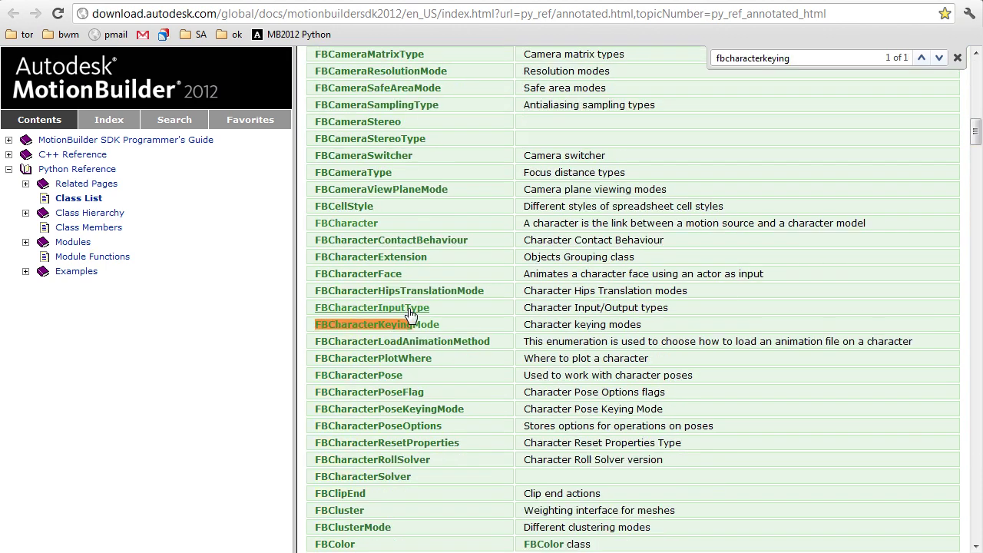
{"action": "key", "text": "Escape"}
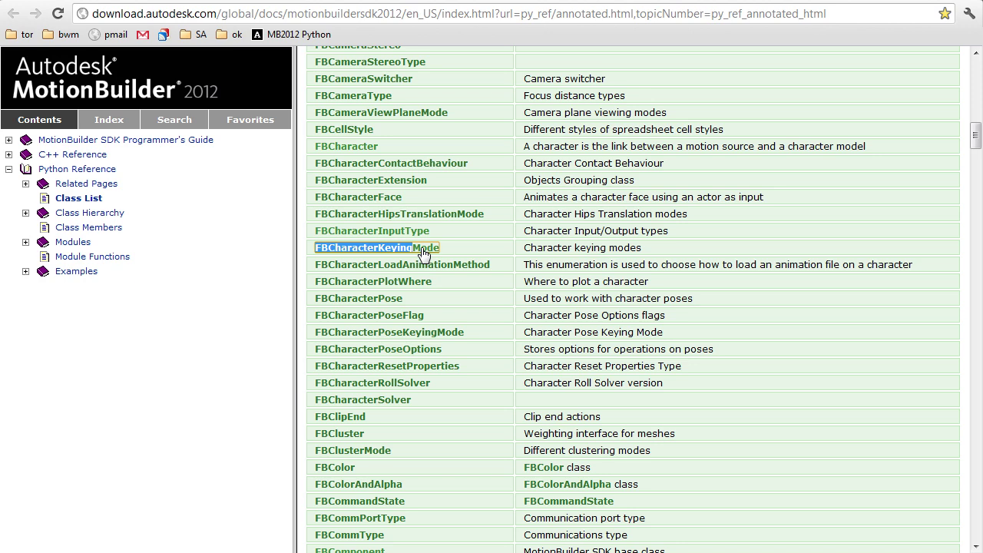
{"action": "left_click", "coordinate": [423, 252]}
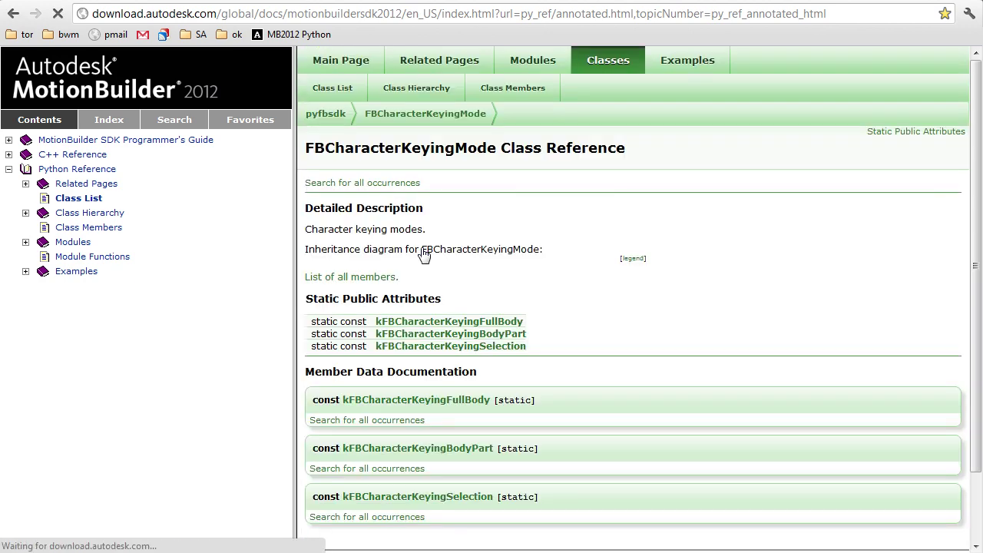
{"action": "scroll", "coordinate": [634, 300], "scroll_direction": "down", "scroll_amount": 1}
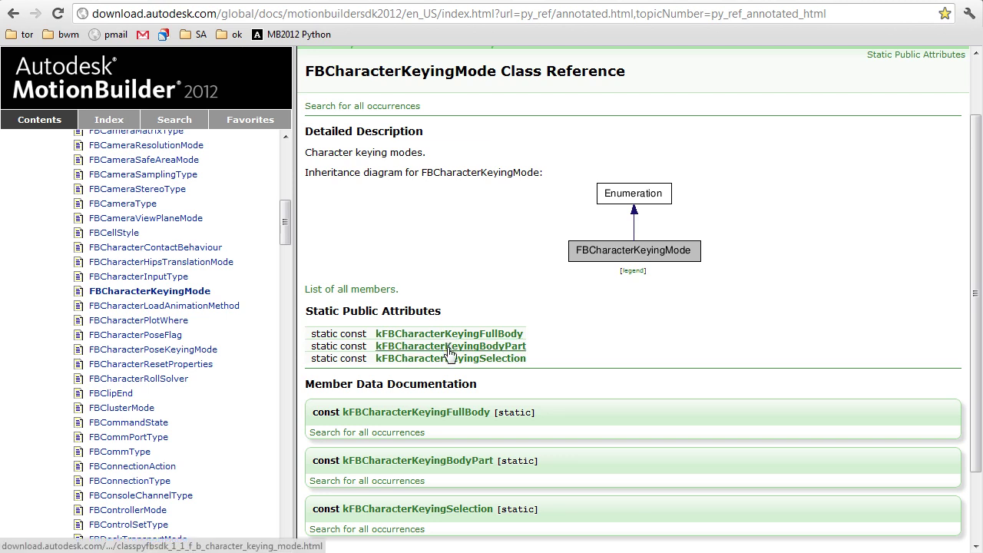
{"action": "scroll", "coordinate": [453, 336], "scroll_direction": "down", "scroll_amount": 2}
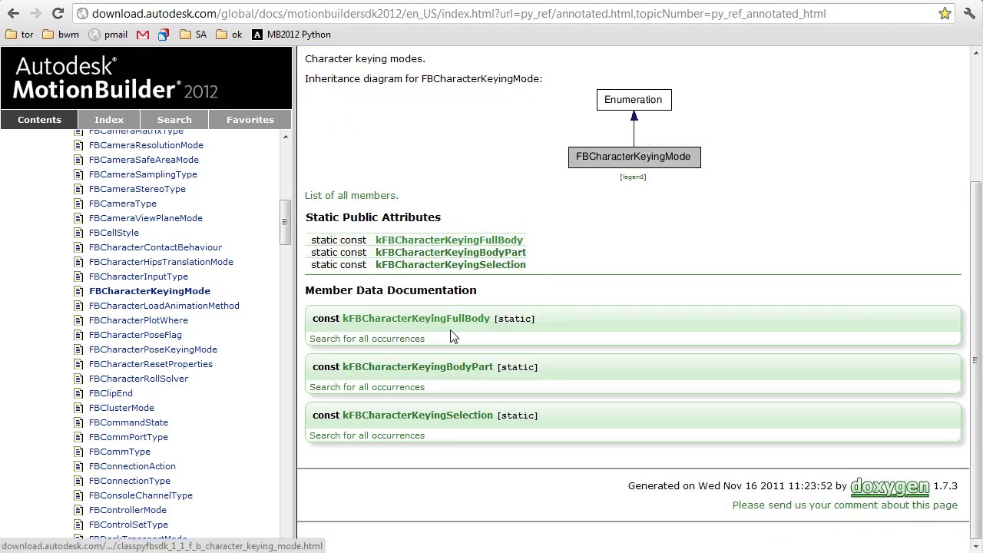
- Write the example assignment character.KeyingMode = FBCharacterKeyingMode.kFBCharacterKeyingFullBody in the browser's address field, without submitting it
{"action": "key", "text": "ctrl+l"}
{"action": "type", "text": "charact"}
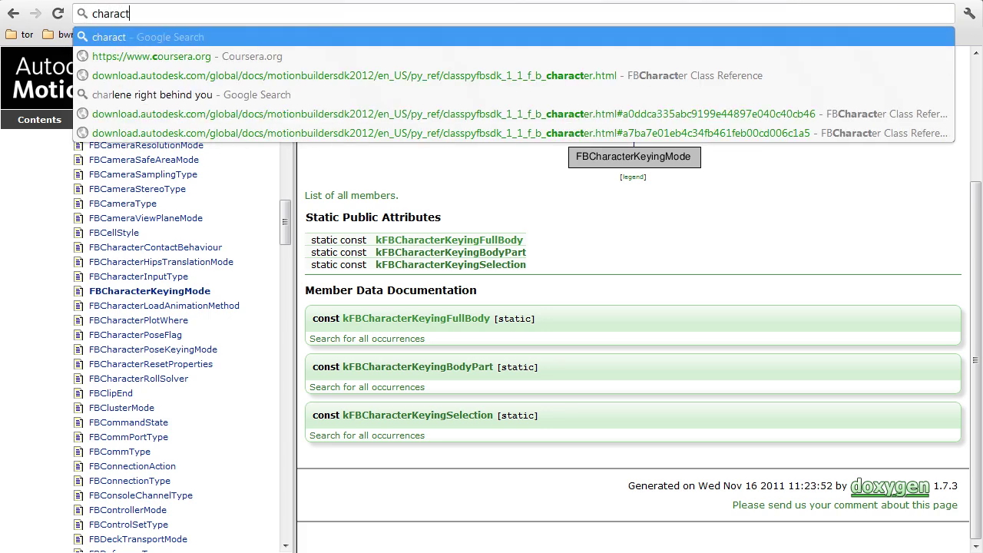
{"action": "type", "text": "er.KeyingMode = FBCharac"}
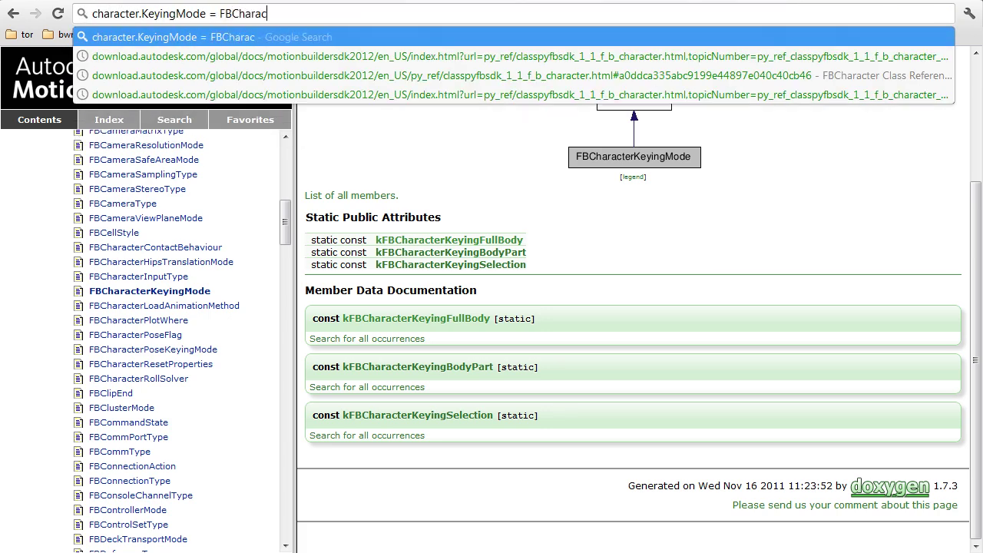
{"action": "type", "text": "terKeyingMode.kFBCharacterKeyingFullBody"}
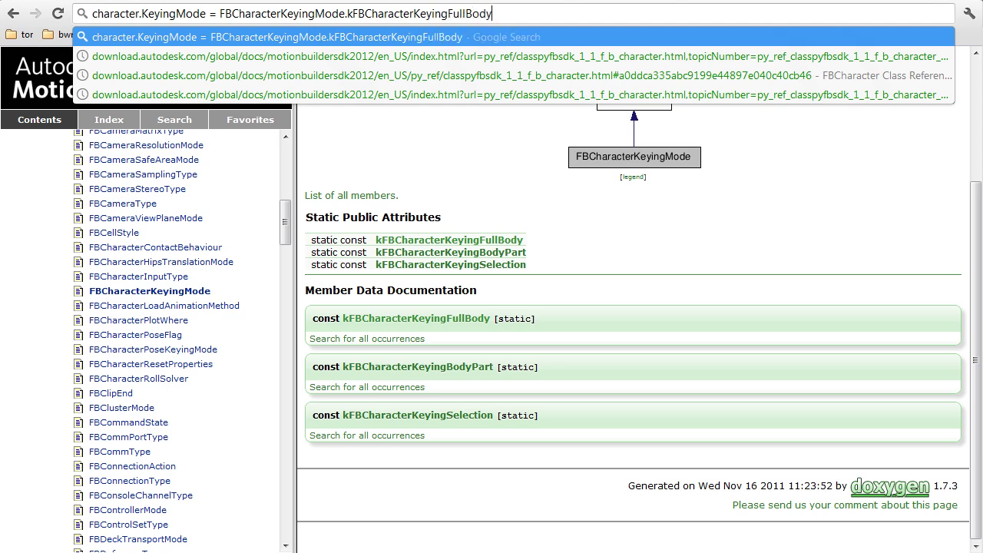
{"action": "key", "text": "ctrl+a"}
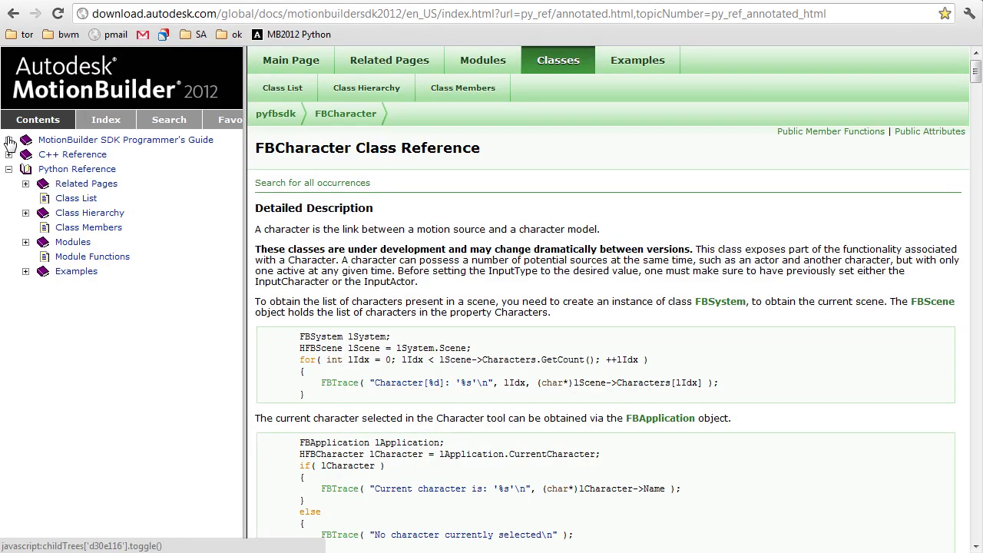
- Open the FBProperty - Object Properties topic under the Programmer's Guide's Object Model and skim its code samples
{"action": "left_click", "coordinate": [9, 139]}
{"action": "left_click", "coordinate": [26, 214]}
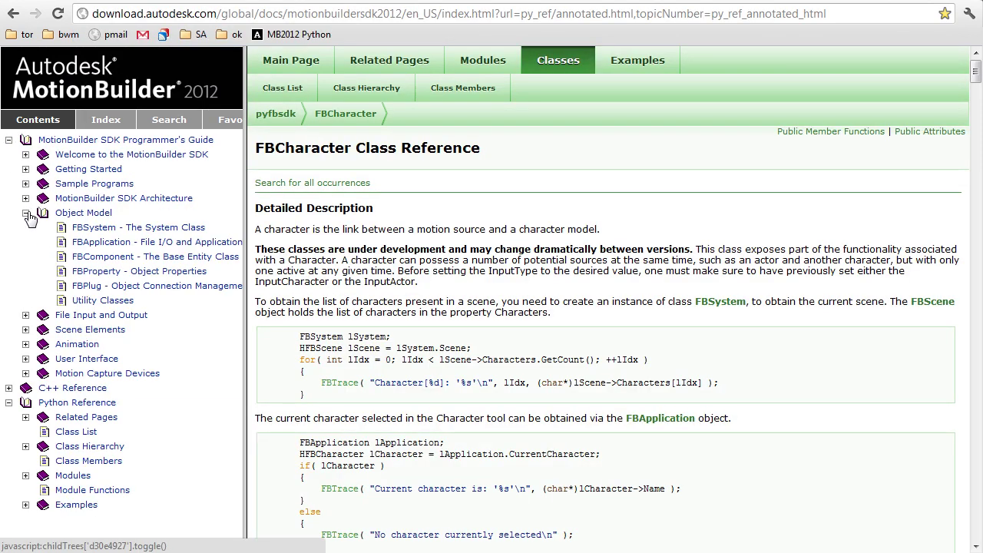
{"action": "left_click", "coordinate": [91, 274]}
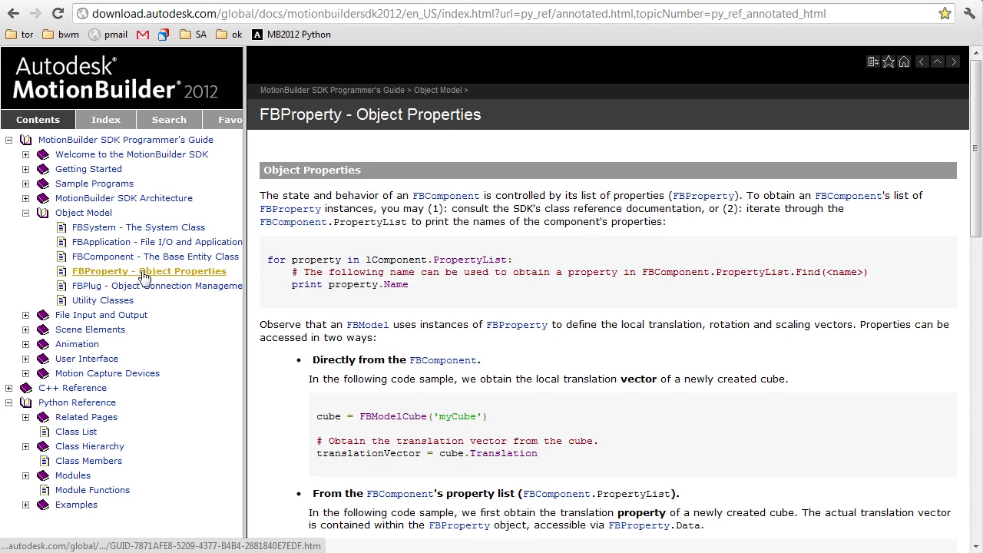
{"action": "left_click_drag", "start_coordinate": [978, 129], "coordinate": [978, 396]}
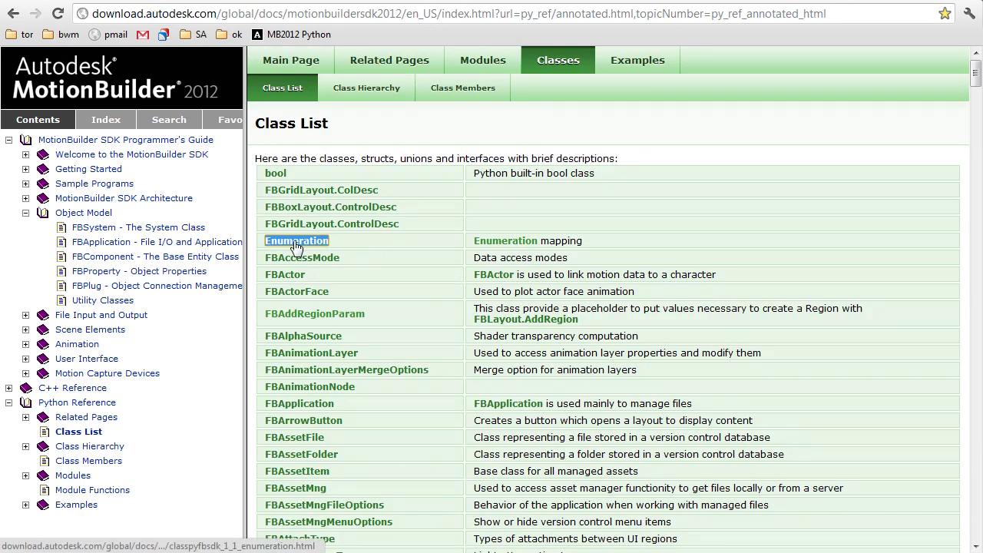
- Open the Enumeration class reference from the Python class list, read its description, and collapse the Class Hierarchy contents
{"action": "left_click", "coordinate": [294, 243]}
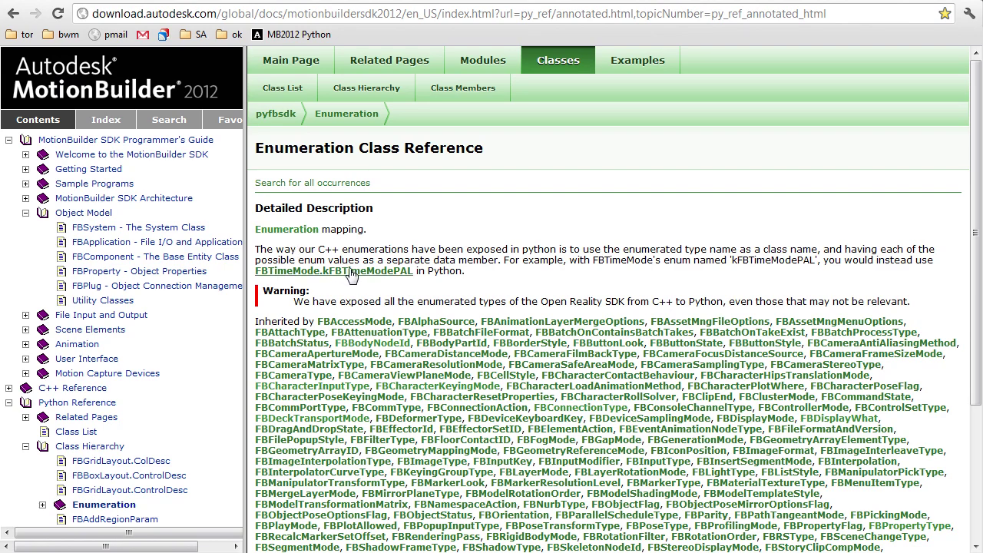
{"action": "scroll", "coordinate": [492, 298], "scroll_direction": "down", "scroll_amount": 3}
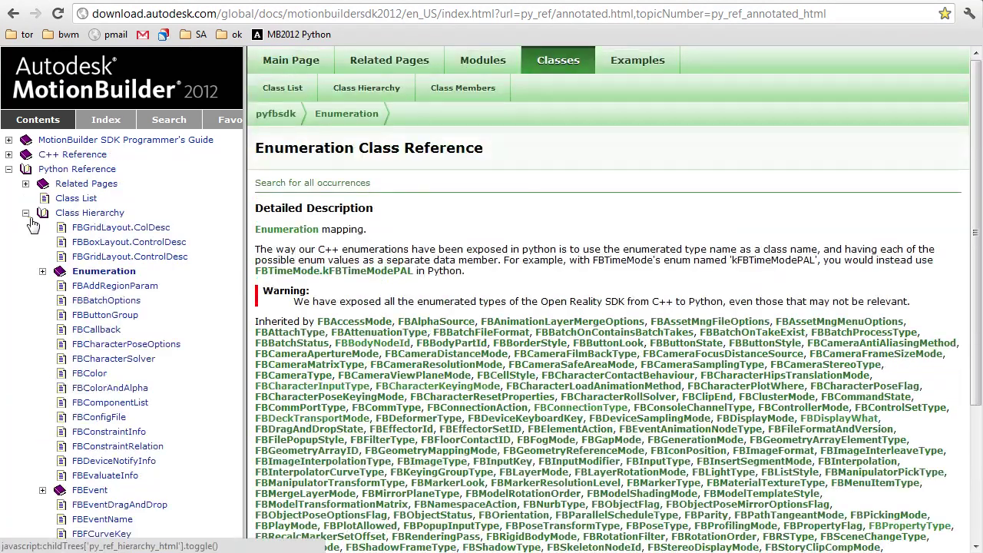
{"action": "left_click", "coordinate": [29, 218]}
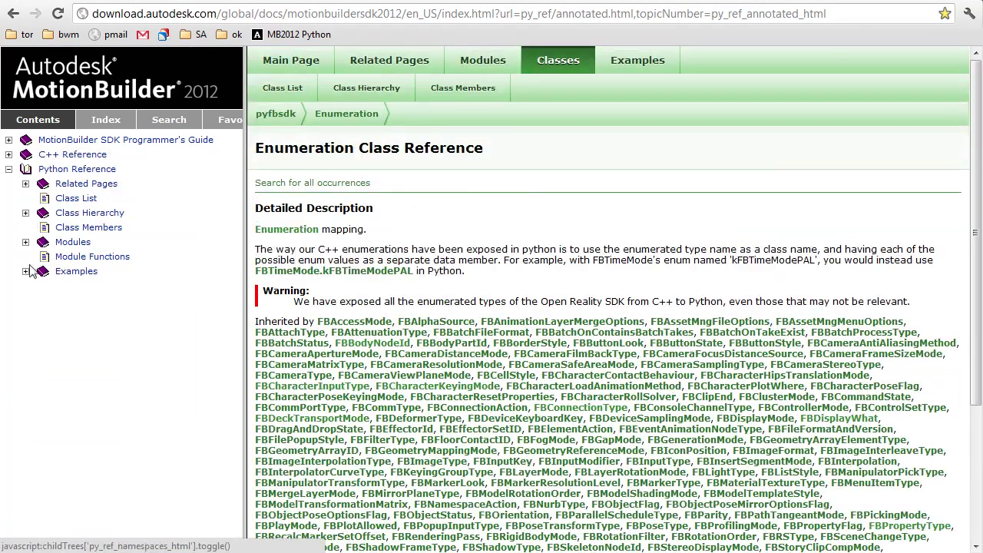
- Open the Python Reference's Examples page and skim the list of sample scripts
{"action": "left_click", "coordinate": [66, 273]}
{"action": "scroll", "coordinate": [592, 231], "scroll_direction": "down", "scroll_amount": 6}
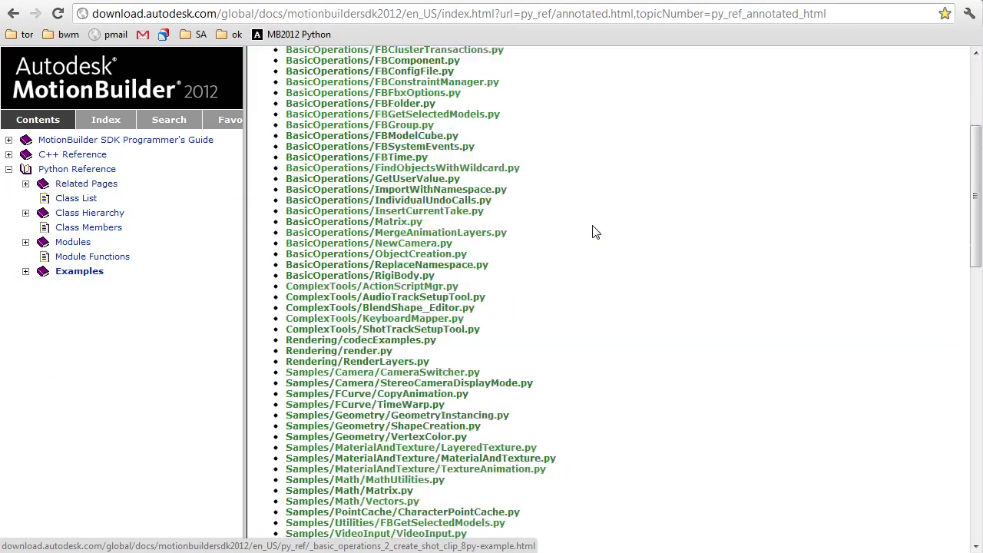
{"action": "scroll", "coordinate": [583, 226], "scroll_direction": "up", "scroll_amount": 6}
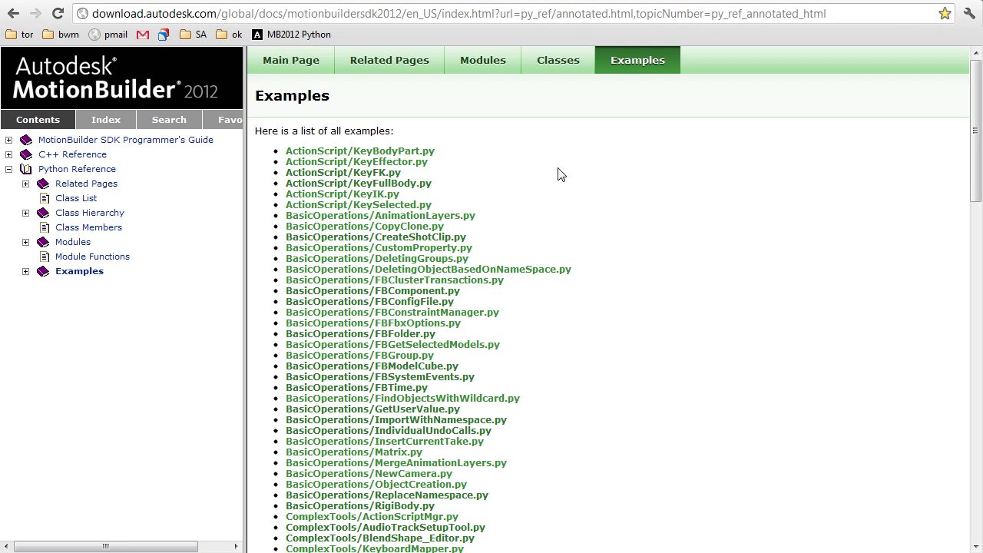
- Find "story" in the examples, read Tasks/PlotNonSelectedCharStoryTracks.py, and return to the start of the examples list
{"action": "key", "text": "ctrl+f"}
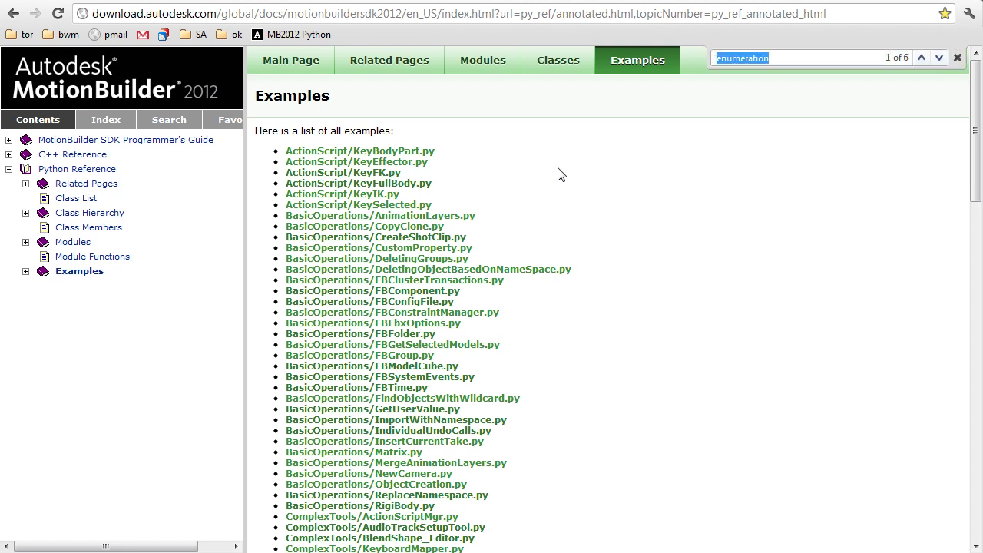
{"action": "type", "text": "story"}
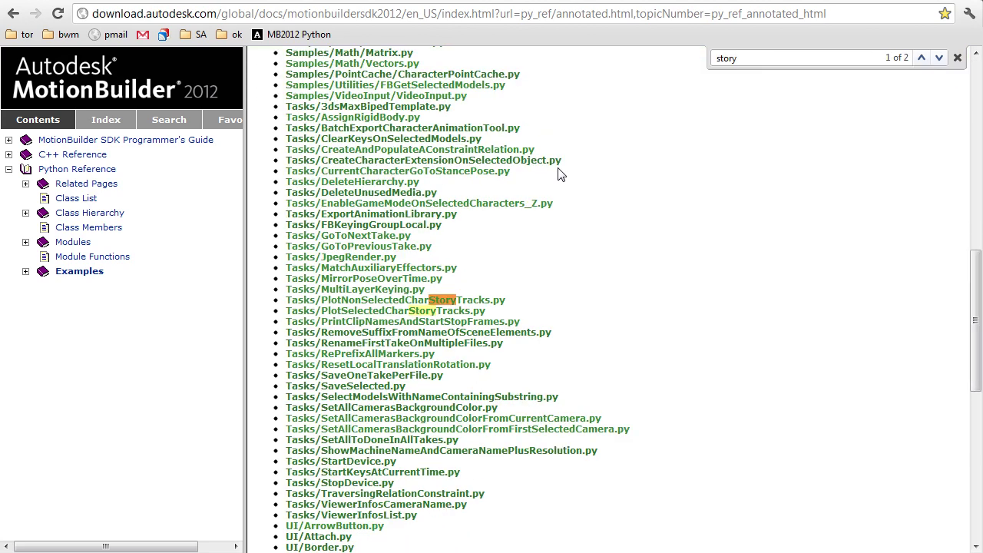
{"action": "key", "text": "Escape"}
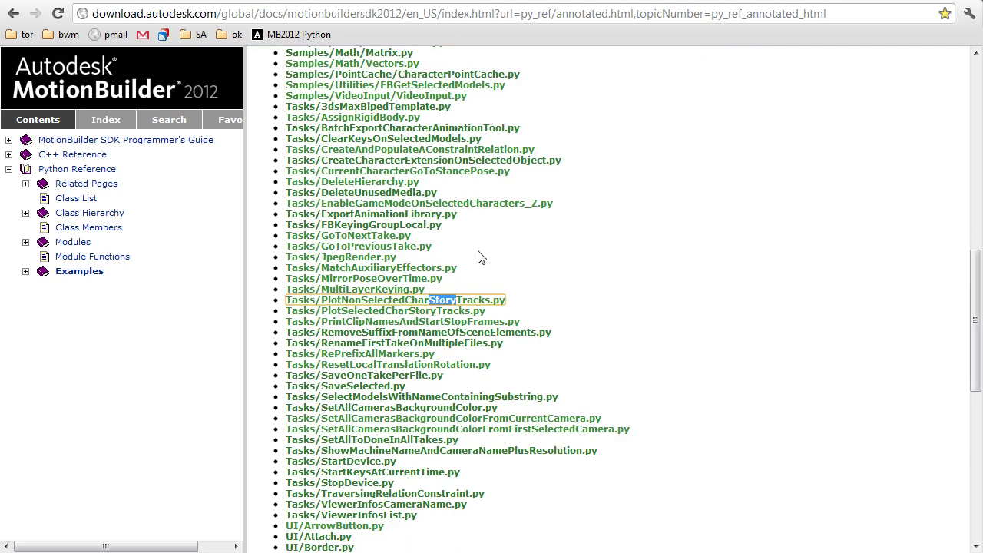
{"action": "left_click", "coordinate": [459, 301]}
{"action": "scroll", "coordinate": [630, 292], "scroll_direction": "down", "scroll_amount": 2}
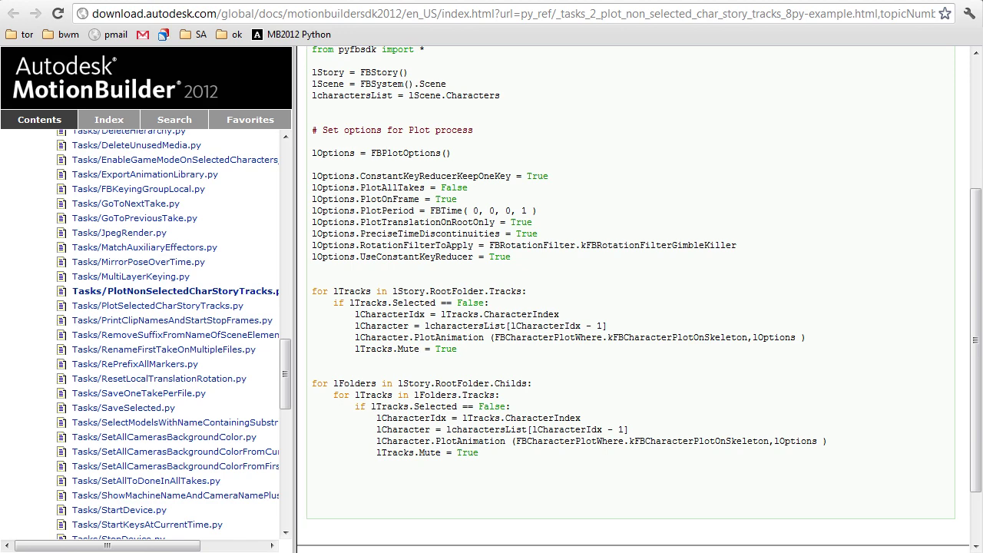
{"action": "key", "text": "alt+Left"}
{"action": "scroll", "coordinate": [852, 286], "scroll_direction": "up", "scroll_amount": 10}
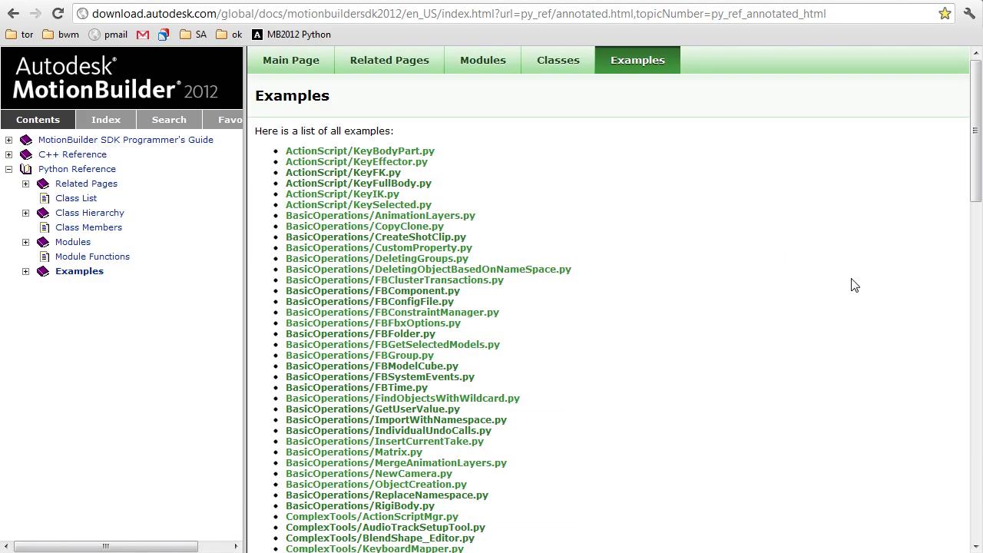
- Switch to MotionBuilder, open the Python Editor, and enlarge its script-writing area
{"action": "key", "text": "alt+Tab"}
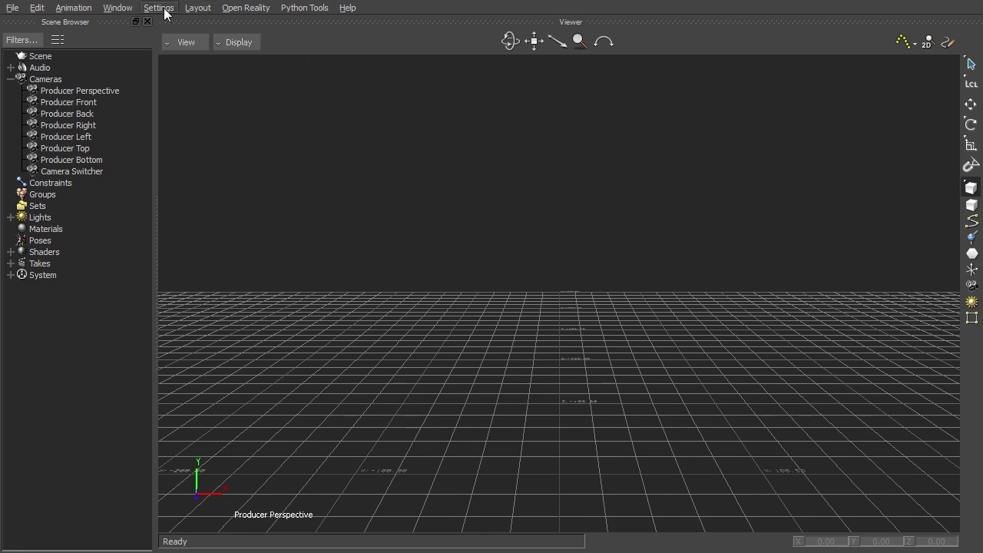
{"action": "left_click", "coordinate": [117, 8]}
{"action": "left_click", "coordinate": [129, 383]}
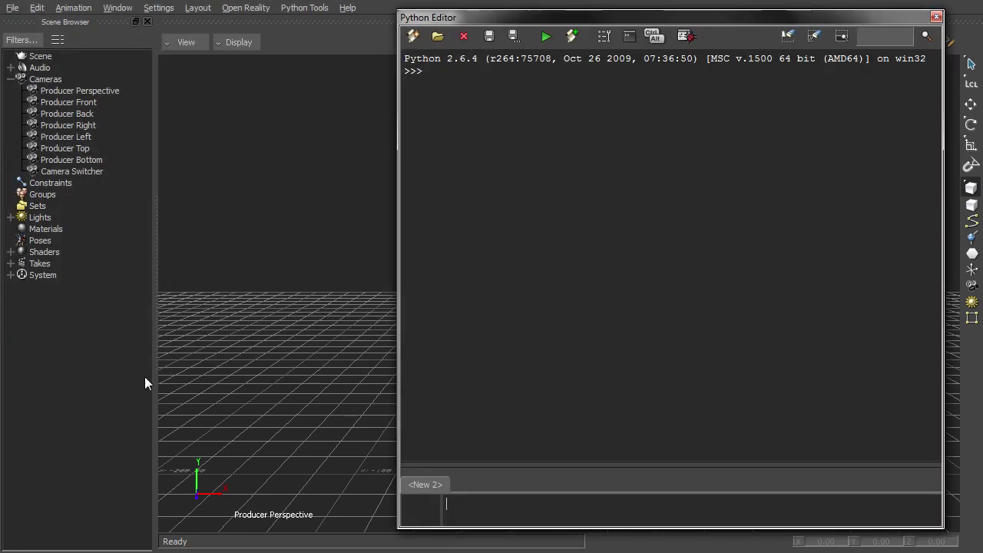
{"action": "left_click_drag", "start_coordinate": [473, 465], "coordinate": [471, 430]}
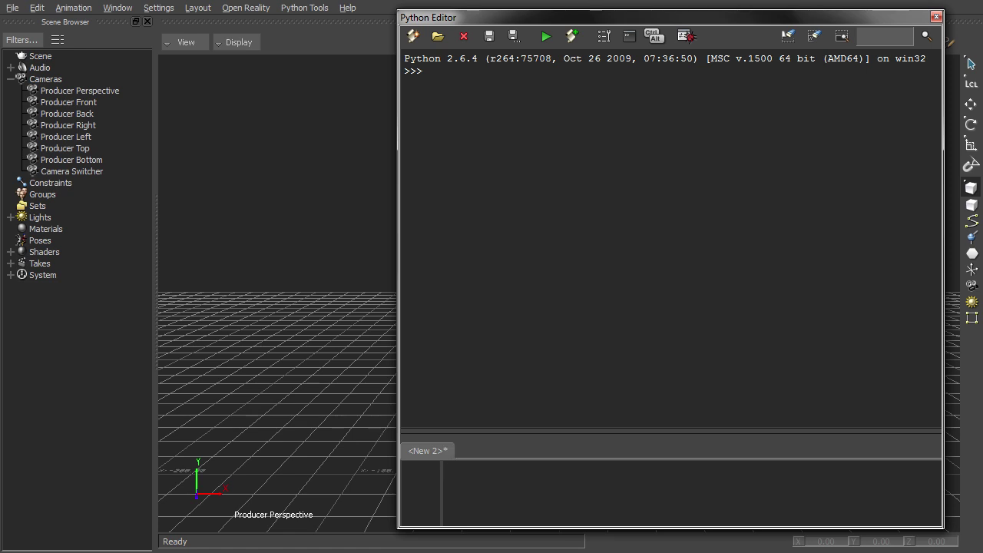
- Run help(FBCamera) in the Python Editor and look through the class documentation it prints
{"action": "type", "text": "help(FBCamera"}
{"action": "key", "text": "ctrl+a"}
{"action": "key", "text": "ctrl+Return"}
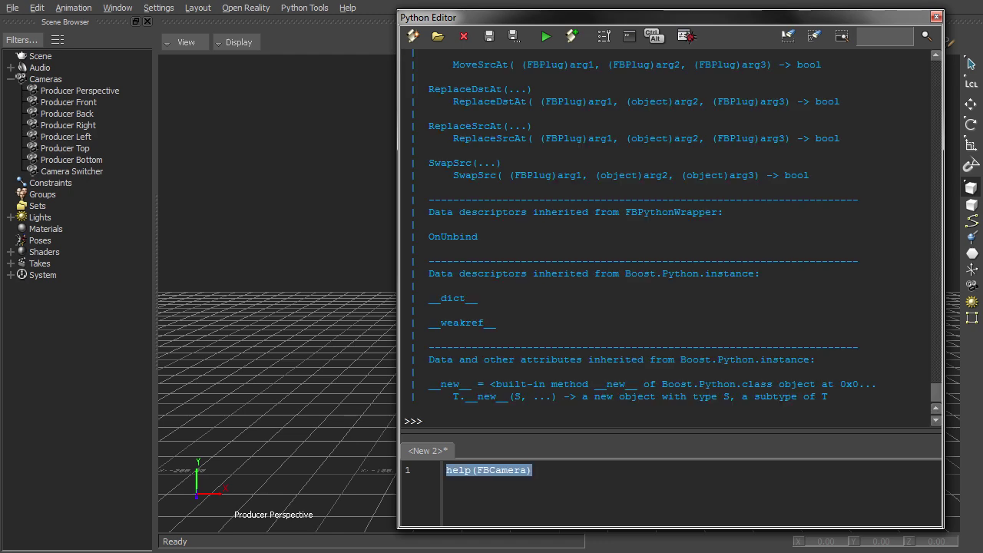
{"action": "mouse_move", "coordinate": [936, 392]}
{"action": "left_mouse_down"}
{"action": "mouse_move", "coordinate": [926, 64]}
{"action": "mouse_move", "coordinate": [935, 391]}
{"action": "left_mouse_up"}
- Replace the script's contents with the line camera = FBCamera('testCamera')
{"action": "left_click", "coordinate": [533, 471]}
{"action": "key", "text": "ctrl+a"}
{"action": "key", "text": "BackSpace"}
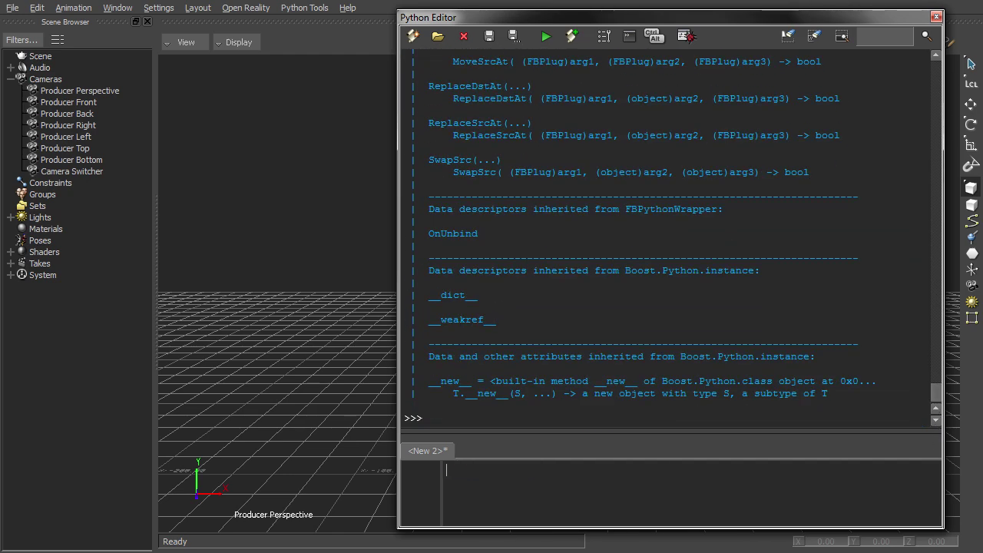
{"action": "type", "text": "camera = FBCamera('testCamera"}
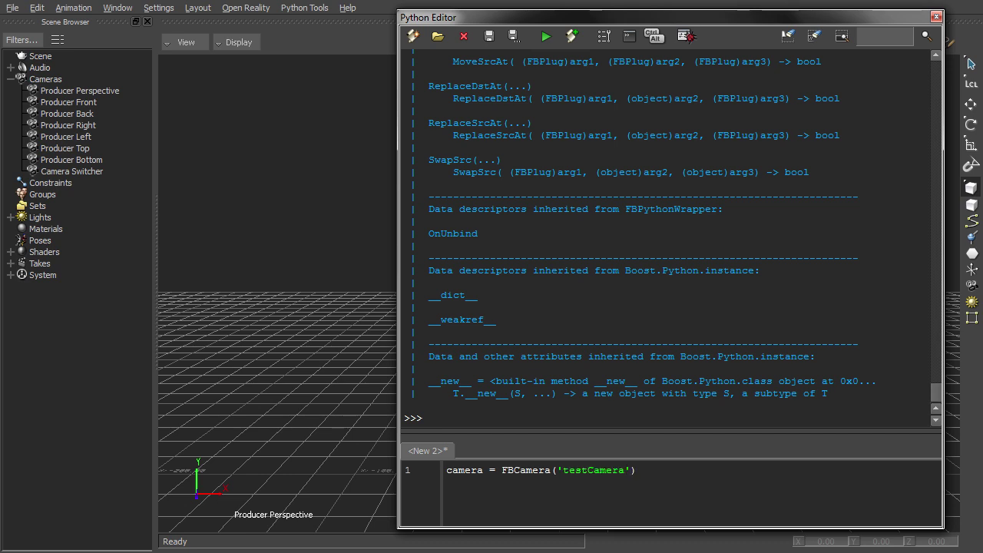
- Run the testCamera line, then replace it with a print of dir(camera) and run that
{"action": "key", "text": "ctrl+a"}
{"action": "key", "text": "ctrl+Return"}
{"action": "type", "text": "di"}
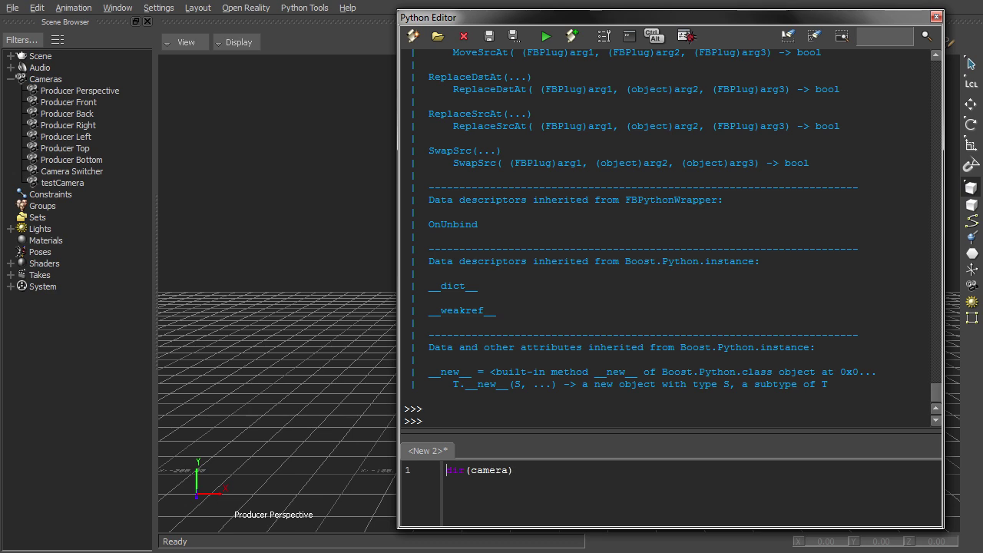
{"action": "type", "text": "print"}
{"action": "key", "text": "ctrl+a"}
{"action": "key", "text": "ctrl+Return"}
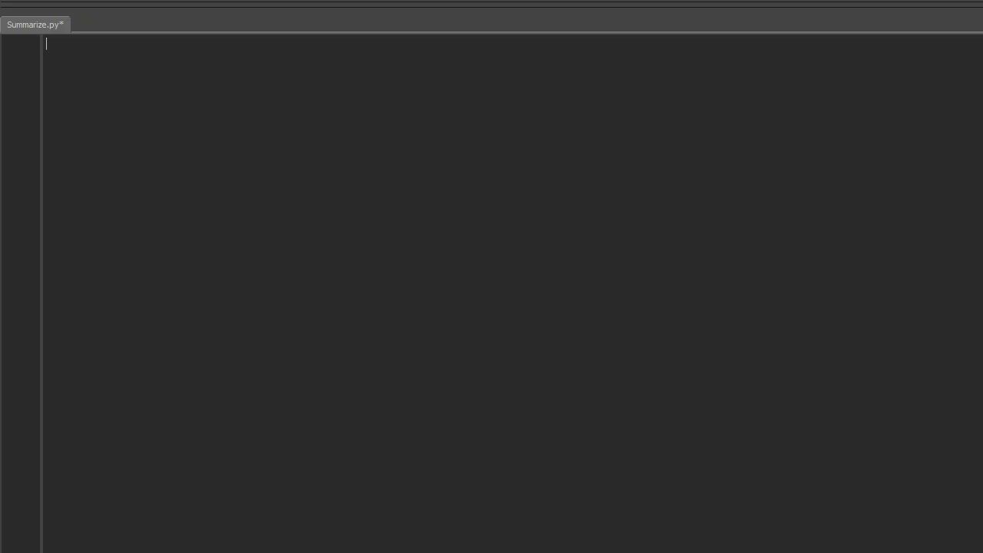
- In Summarize.py, start the function Summarize(obj, searchText = '') with an empty docstring, a lowercased searchText and empty methods and properties lists
{"action": "type", "text": "def Summarize(obj, searchText = ''):"}
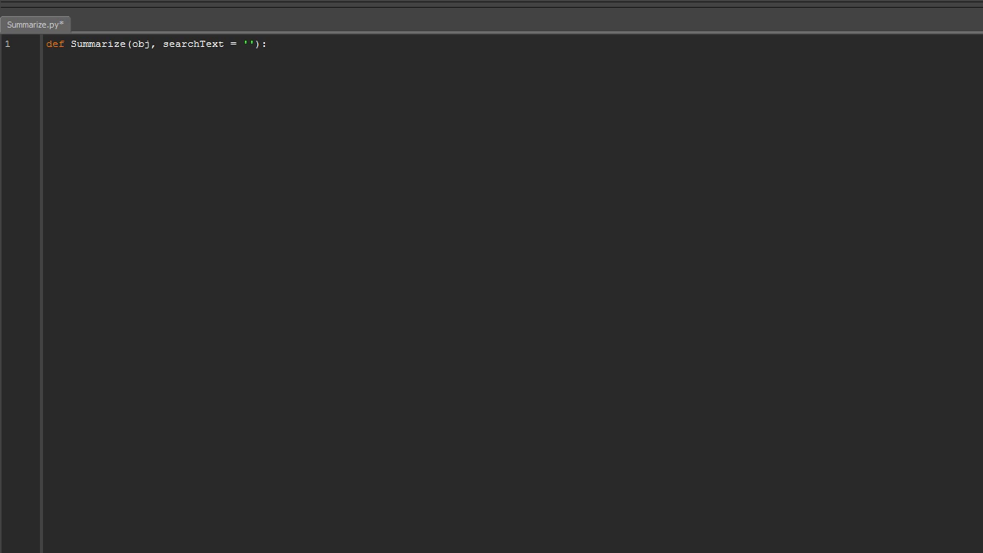
{"action": "key", "text": "Return"}
{"action": "type", "text": "searchText = searchText.lower()"}
{"action": "key", "text": "Return"}
{"action": "type", "text": "methods = []"}
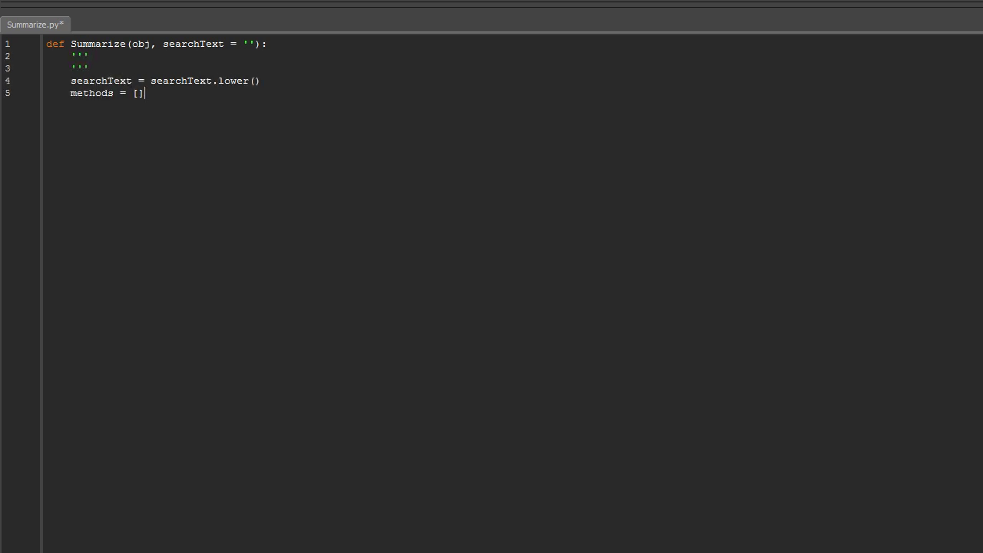
{"action": "key", "text": "Return"}
{"action": "type", "text": "properties = []"}
{"action": "key", "text": "Return"}
{"action": "key", "text": "Return"}
- Add a loop over the dir(obj) names not starting with '_', skipping with continue any name that does not contain searchText
{"action": "type", "text": "for prop"}
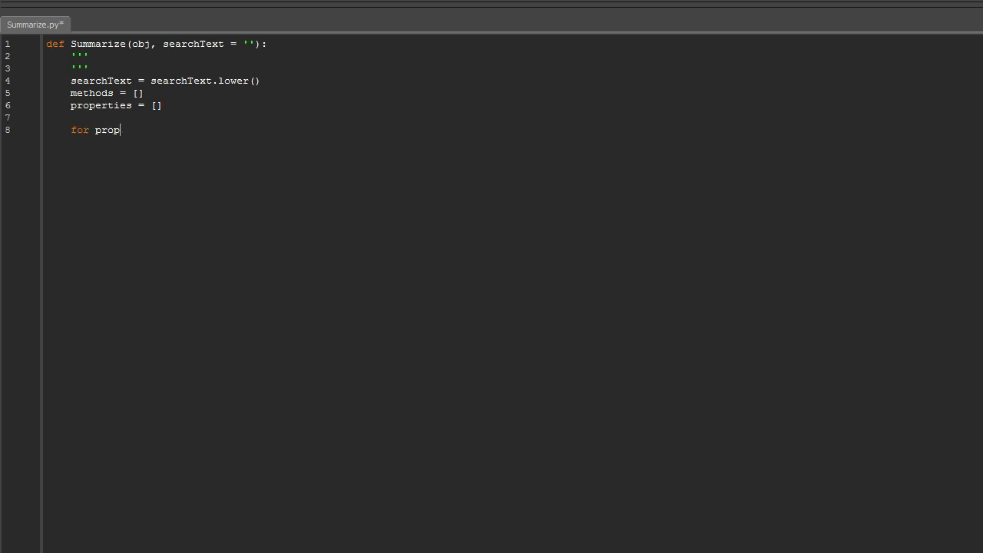
{"action": "type", "text": " in [p for p in dir(obj) if not p.startswith('_"}
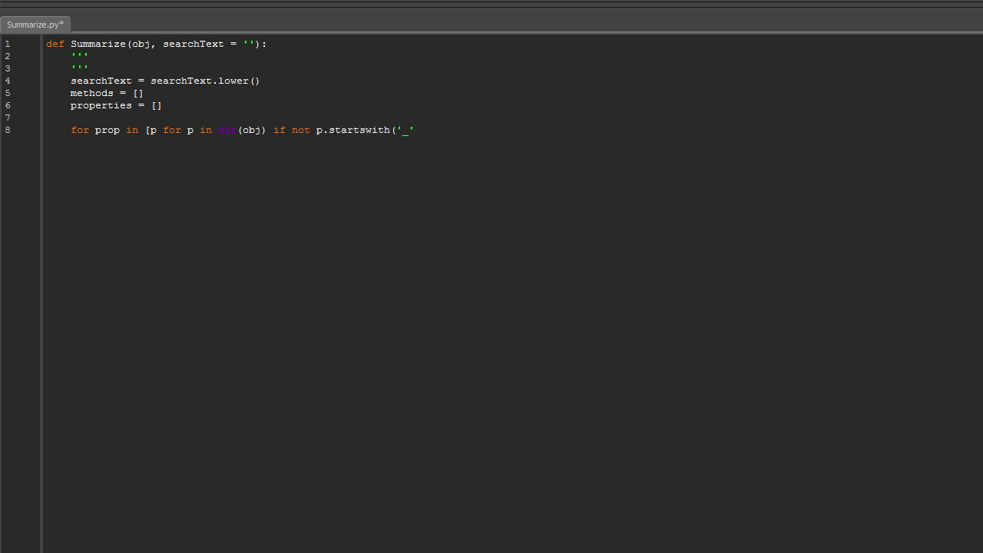
{"action": "key", "text": "Return"}
{"action": "key", "text": "Return"}
{"action": "type", "text": "if searchText and prop."}
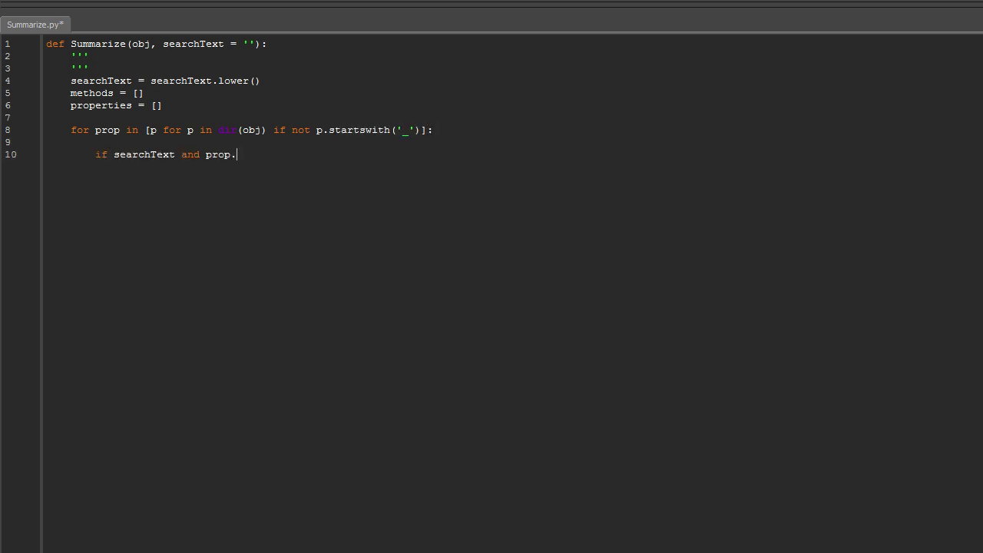
{"action": "type", "text": "lower().find(searchText) < 0:"}
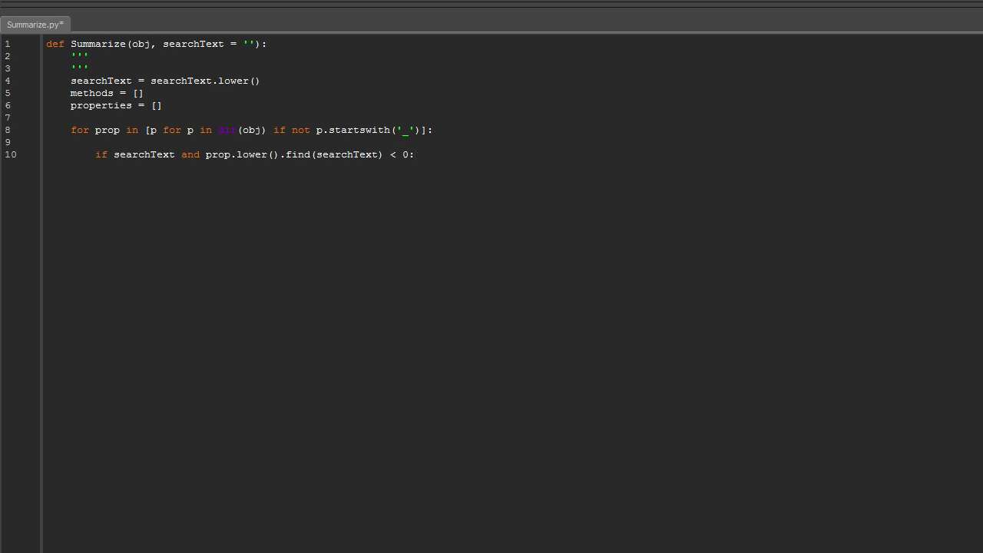
{"action": "key", "text": "Return"}
{"action": "type", "text": "continue"}
{"action": "key", "text": "Return"}
{"action": "key", "text": "Return"}
- Insert the line import inspect at the very beginning of the script, above the Summarize function
{"action": "key", "text": "ctrl+Home"}
{"action": "key", "text": "Return"}
{"action": "key", "text": "Return"}
{"action": "key", "text": "Up"}
{"action": "key", "text": "Up"}
{"action": "type", "text": "import inspect"}
- Inside the loop, append prop to methods if inspect.ismethod(obj.__getattribute__(prop)) holds, or else to properties
{"action": "left_click", "coordinate": [95, 216]}
{"action": "type", "text": "if in"}
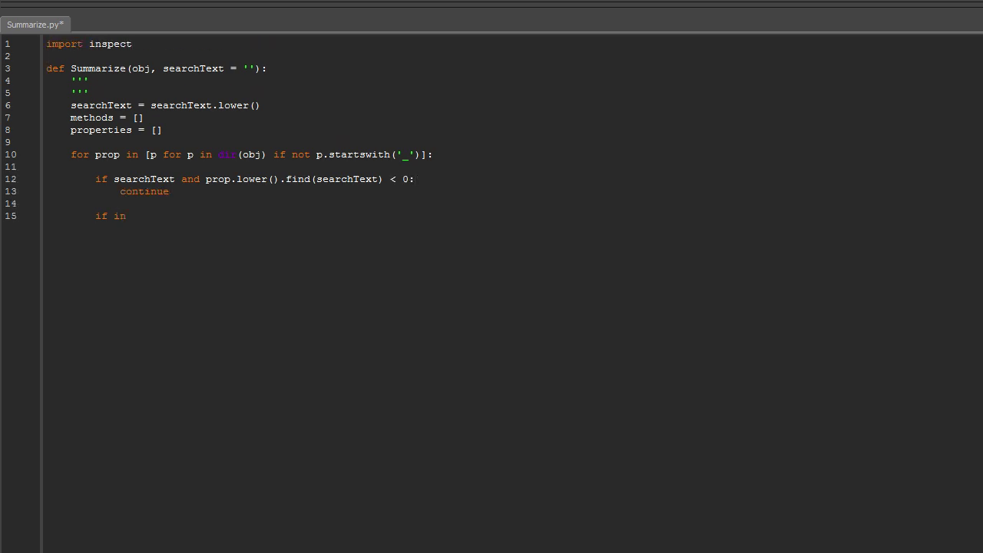
{"action": "type", "text": "spect.ismethod(obj.__getattribute__(p"}
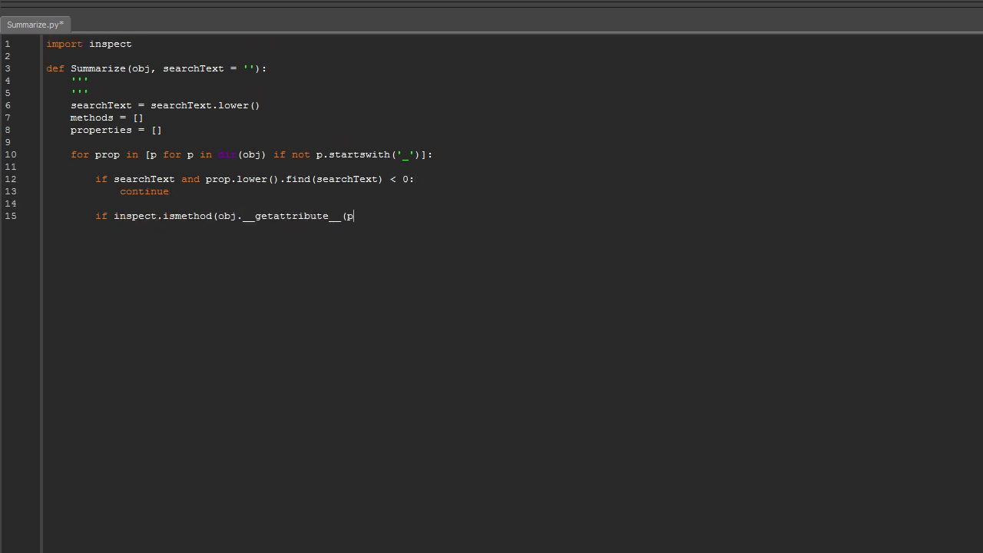
{"action": "type", "text": "rop)):"}
{"action": "key", "text": "Return"}
{"action": "type", "text": "methods.append(prop)"}
{"action": "key", "text": "Return"}
{"action": "key", "text": "BackSpace"}
{"action": "type", "text": "else:"}
{"action": "key", "text": "Return"}
{"action": "type", "text": "proper"}
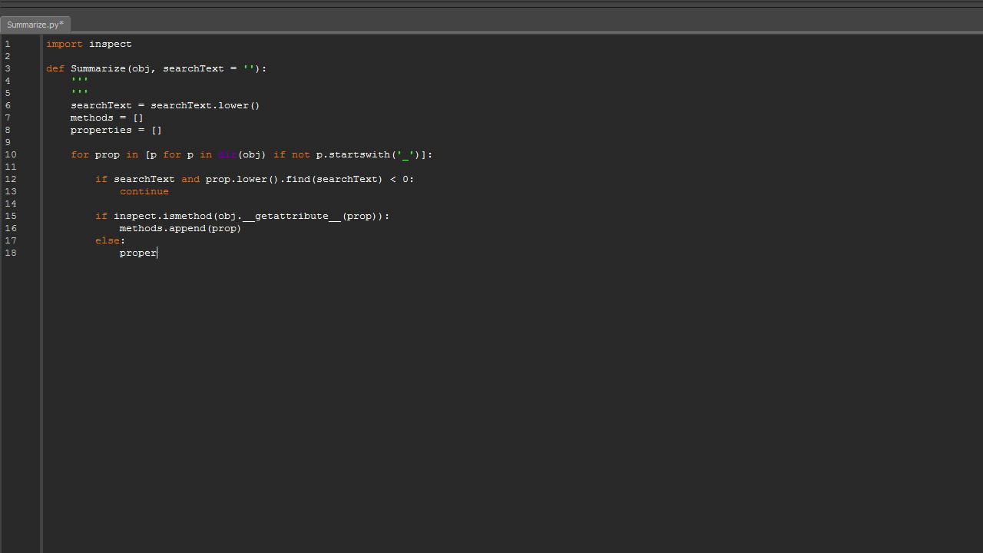
{"action": "type", "text": "ties.append(prop)"}
- After the loop, add a try block printing '%s\n%s' % (obj.LongName, obj), with an except AttributeError that prints only obj
{"action": "key", "text": "Return"}
{"action": "key", "text": "Return"}
{"action": "key", "text": "BackSpace"}
{"action": "type", "text": "try:"}
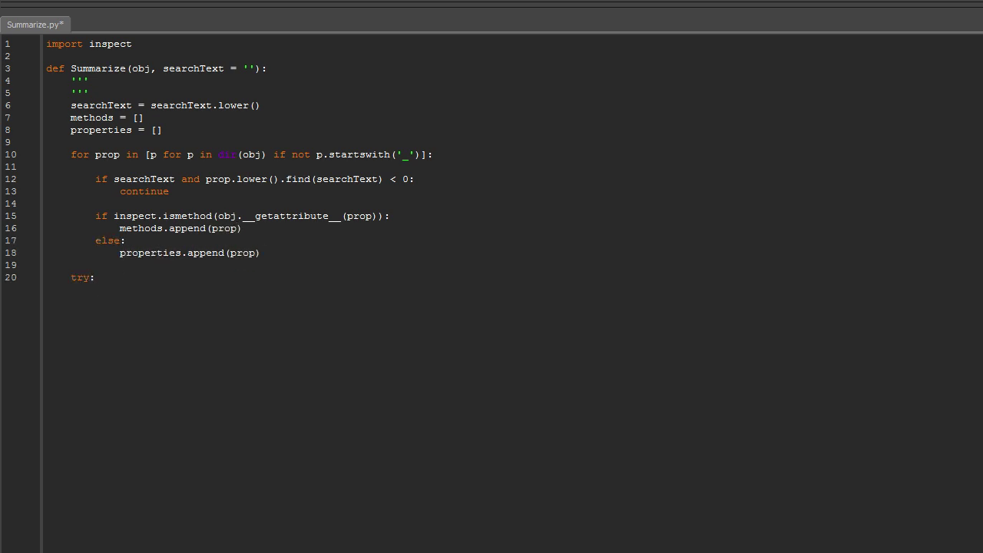
{"action": "key", "text": "Return"}
{"action": "type", "text": "print('%s %s' % (obj.LongN"}
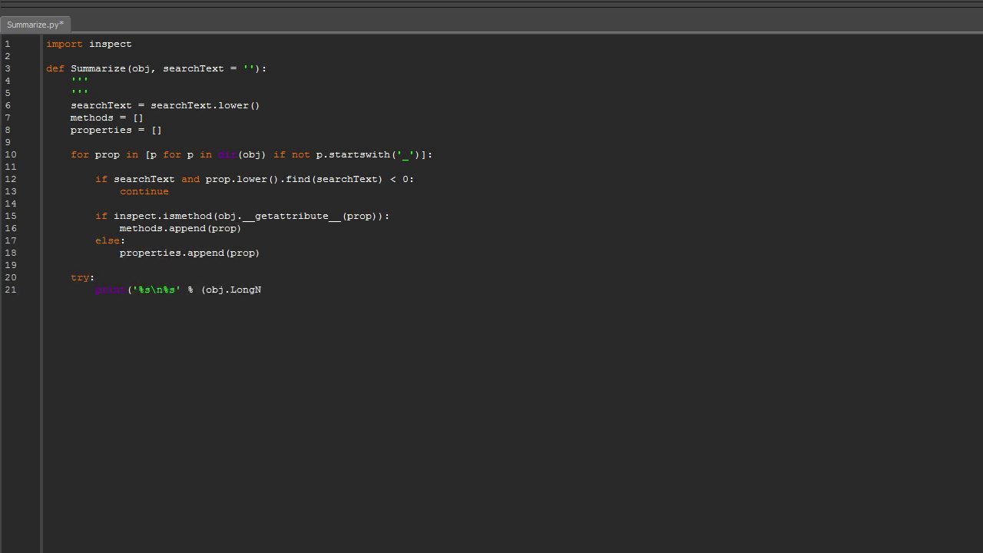
{"action": "type", "text": "ame, obj))"}
{"action": "key", "text": "Return"}
{"action": "key", "text": "BackSpace"}
{"action": "type", "text": "except AttributeError:"}
{"action": "key", "text": "Return"}
{"action": "type", "text": "print("}
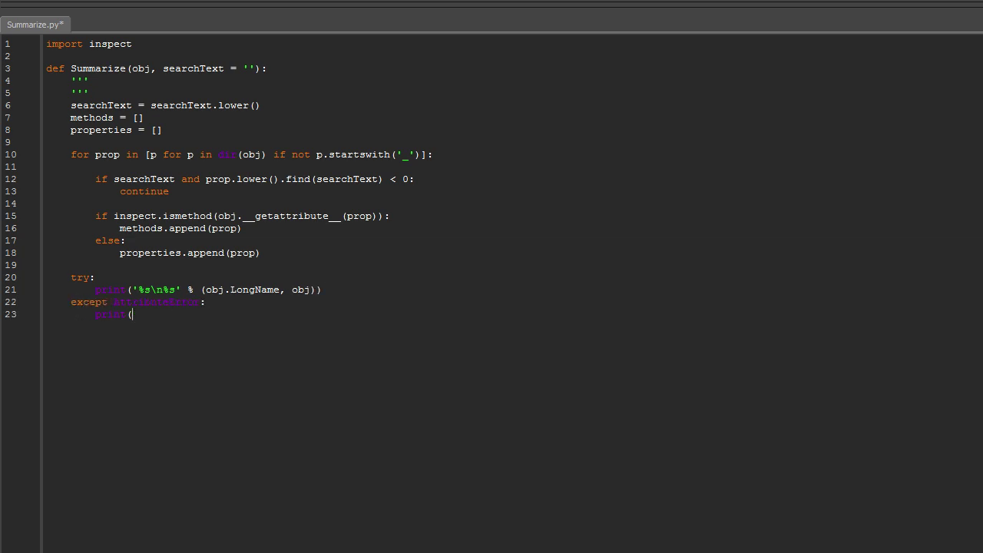
{"action": "type", "text": "obj)"}
{"action": "key", "text": "Return"}
{"action": "key", "text": "Return"}
- Fill the Summarize docstring with its description of printing an FBComponent object's summary and optionally 'grepping' methods and properties via searchText
{"action": "left_click", "coordinate": [89, 81]}
{"action": "key", "text": "Return"}
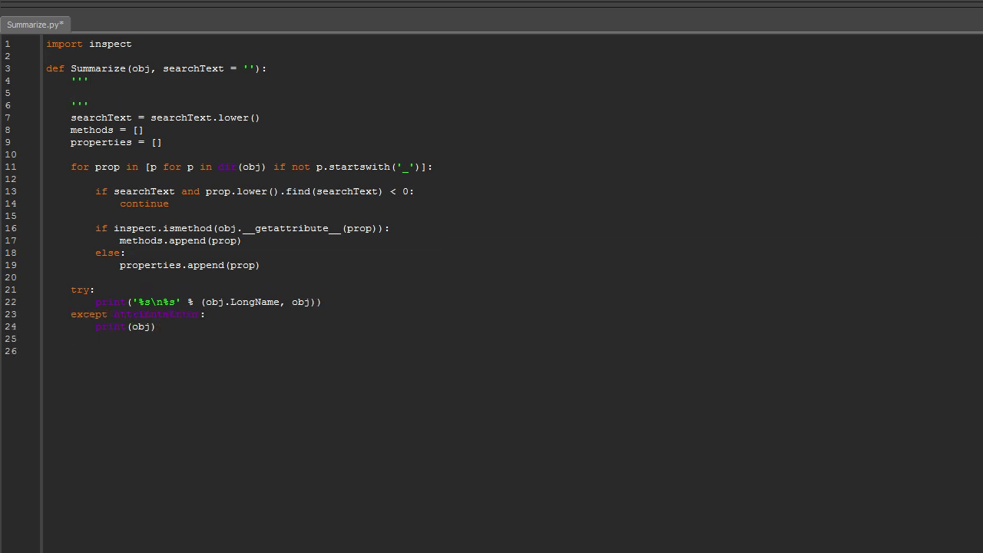
{"action": "type", "text": "Prints a summary of the given object, which should be an instance"}
{"action": "key", "text": "Return"}
{"action": "type", "text": "of an FBComponent subclass. searchText may be optionally specified"}
{"action": "key", "text": "Return"}
{"action": "type", "text": "in order to 'grep' the methods and properties via a substring search."}
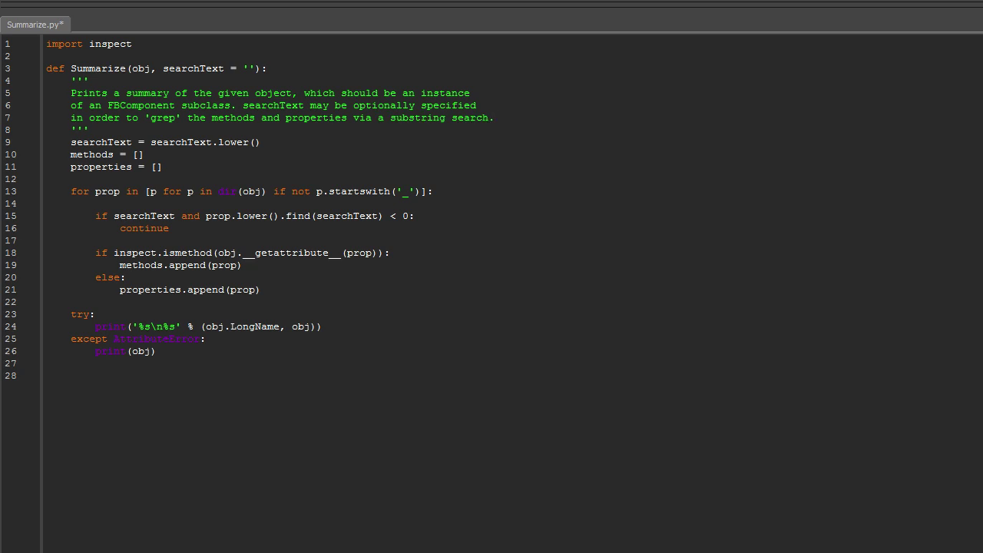
- End the Summarize function with calls to PrintSourceConnections(obj) and PrintDestinationConnections(obj)
{"action": "left_click", "coordinate": [70, 375]}
{"action": "type", "text": "PrintSourceConnections(obj)"}
{"action": "key", "text": "Return"}
{"action": "type", "text": "PrintDestinationConnections(obj)"}
- Above Summarize, add a PrintConnections(name, countFunc, getFunc) stub, and PrintSourceConnections(obj) and PrintDestinationConnections(obj) calling it with their Src and Dst functions
{"action": "left_click", "coordinate": [46, 56]}
{"action": "key", "text": "Return"}
{"action": "key", "text": "Return"}
{"action": "key", "text": "Up"}
{"action": "type", "text": "def PrintConnections(name, countFunc, getFunc): pass  def PrintSourceConnections(obj): ''' ''' PrintConnections('Source', obj.GetSrcCount, obj.GetSrc)"}
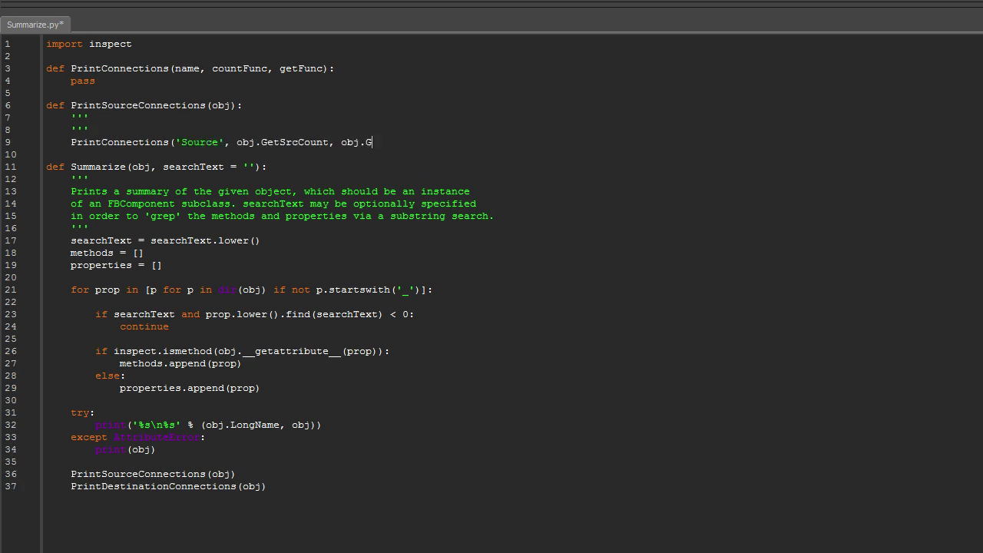
{"action": "key", "text": "Return"}
{"action": "key", "text": "Return"}
{"action": "type", "text": "def PrintDestinationConnections(obj):"}
{"action": "key", "text": "Return"}
{"action": "type", "text": "''' ''' PrintConnections('Destination', obj.GetDstCount, obj.GetDst)"}
- Replace the pass in PrintConnections with a printed count header and a loop printing each connection's index, LongName and object, handling AttributeError
{"action": "double_click", "coordinate": [83, 80]}
{"action": "type", "text": "'         or 'Destination'.     @param countFunc: GetSrcCount or      '''     n = countFunc()     print('\\n%s connections (%d):\\n----------' % (name, n))      for i in range(0, n):          current = getFunc(i)         try:             print('[%d]: %s %s' % (i, current.LongName, current))         except AttributeError:             print('[%d]: %s' % "}
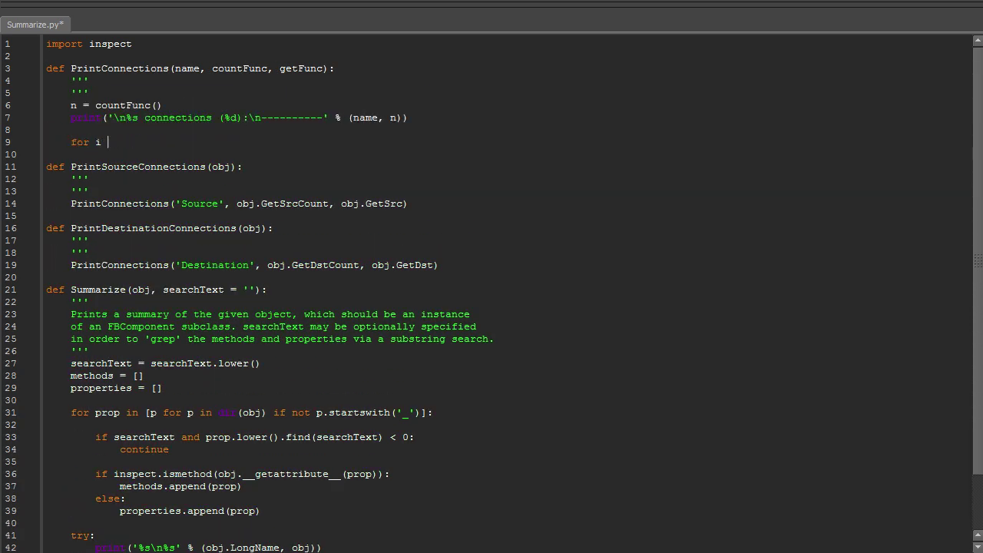
{"action": "type", "text": "(i, current))"}
- Write the PrintConnections docstring describing the indexed connection list and the name, countFunc and getFunc parameters
{"action": "left_click", "coordinate": [89, 81]}
{"action": "key", "text": "Return"}
{"action": "type", "text": "Prints an indexed list of the connections for a particular component."}
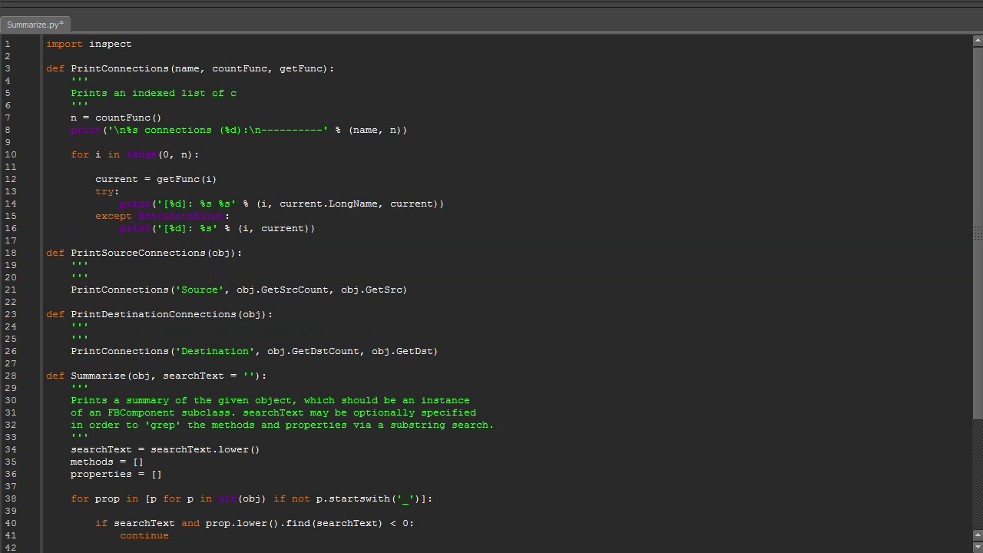
{"action": "key", "text": "Return"}
{"action": "type", "text": "@param name: The type of connection to be printed, typically 'Source'"}
{"action": "key", "text": "Return"}
{"action": "type", "text": "or 'Destination'. @param countFunc: GetSrcCount or GetDstCount. @param getFunc: GetSrc or GetDst."}
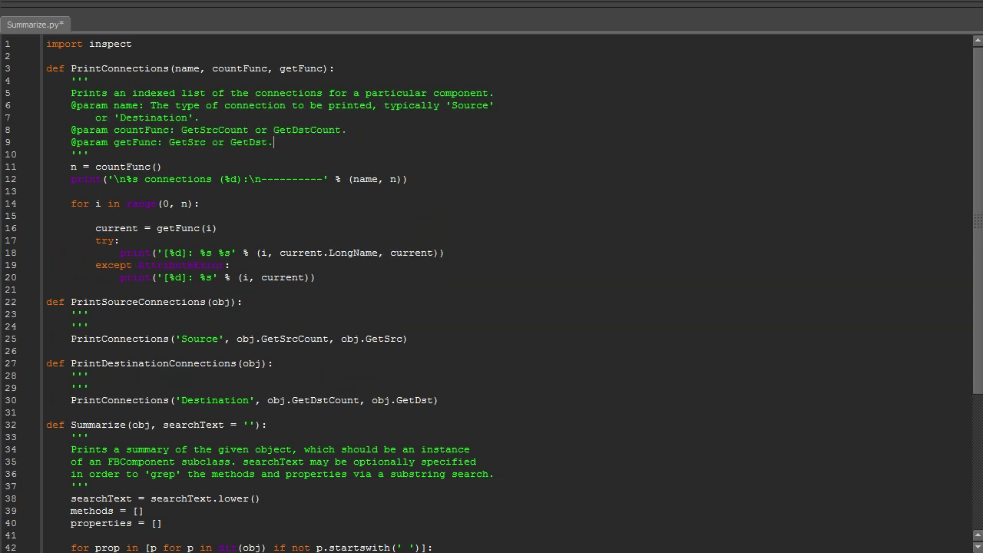
- Fill the PrintSourceConnections and PrintDestinationConnections docstrings, describing an indexed list of the component's source or destination connections
{"action": "left_click", "coordinate": [89, 314]}
{"action": "key", "text": "Return"}
{"action": "type", "text": "Prints an indexed list of the source connections for this component."}
{"action": "left_click", "coordinate": [89, 388]}
{"action": "key", "text": "Return"}
{"action": "type", "text": "Prints an indexed list of the destination connections for this component."}
- Call PrintMethods(obj, methods) at the end of Summarize and define PrintMethods(obj, methodList) with a docstring, a count header and a name-printing loop
{"action": "scroll", "coordinate": [507, 292], "scroll_direction": "down", "scroll_amount": 6}
{"action": "left_click", "coordinate": [265, 535]}
{"action": "type", "text": "PrintMethods(obj"}
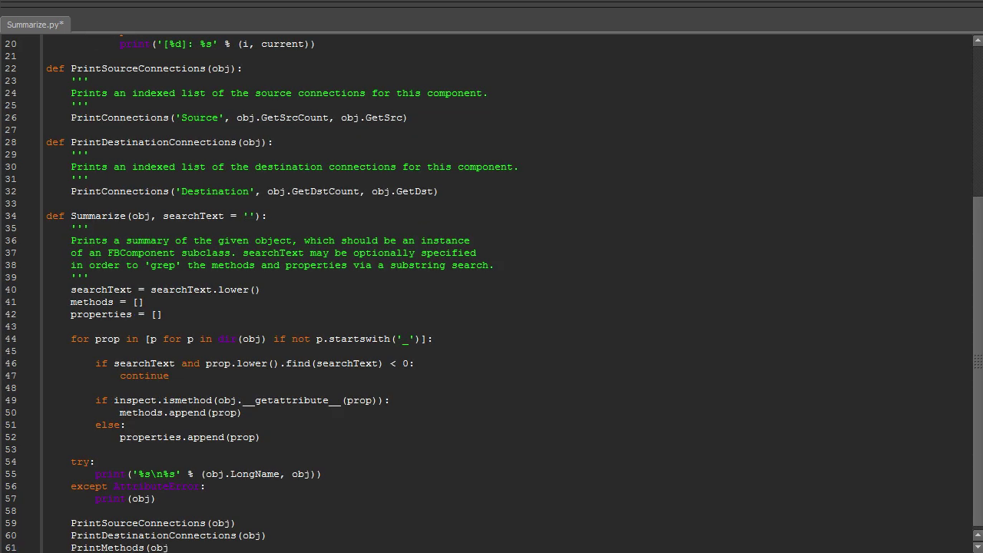
{"action": "left_click", "coordinate": [438, 192]}
{"action": "type", "text": "def PrintMethods(obj, methodList): ''' '''"}
{"action": "left_click", "coordinate": [89, 228]}
{"action": "type", "text": "Prints a list of method names for the given object. Expects to be given an already-compiled list of method names."}
{"action": "left_click", "coordinate": [89, 265]}
{"action": "type", "text": "print('\\nMethods (%d):\\n----------' % len(methodList))"}
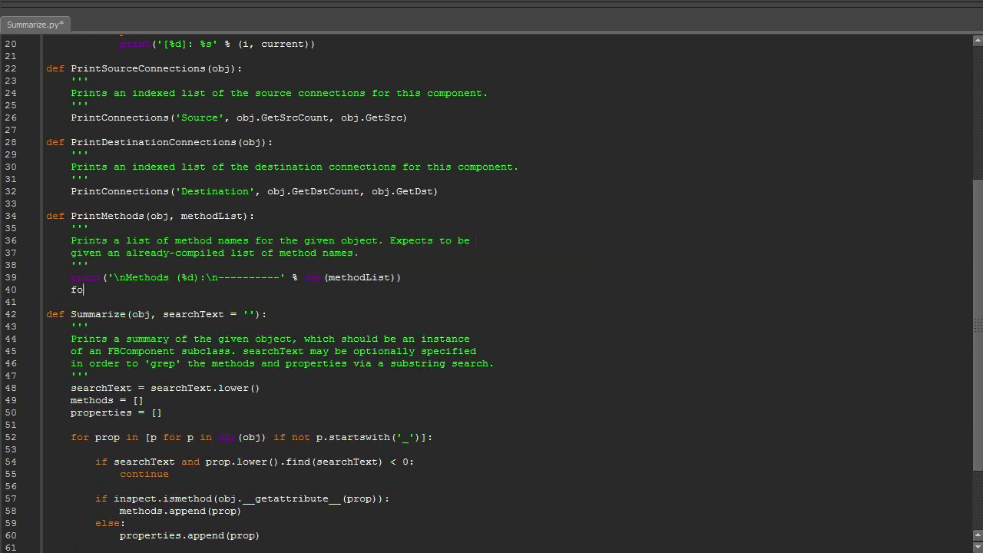
{"action": "type", "text": " for methodName in methodList: print methodName"}
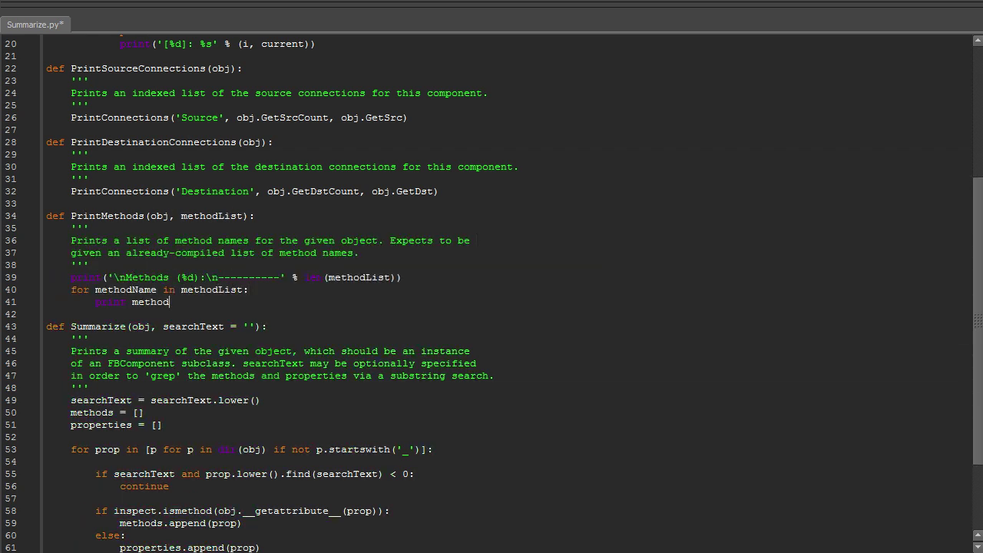
{"action": "key", "text": "Return"}
{"action": "key", "text": "Return"}
- Add the call PrintProperties(obj, properties) as the last line of the Summarize function
{"action": "key", "text": "ctrl+End"}
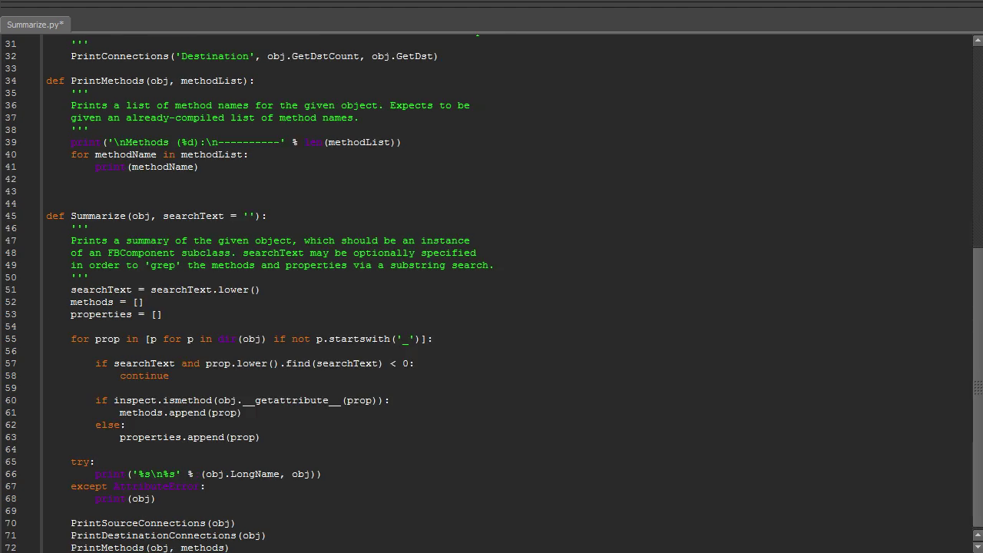
{"action": "key", "text": "Return"}
{"action": "type", "text": "PrintProperties(obj, pr"}
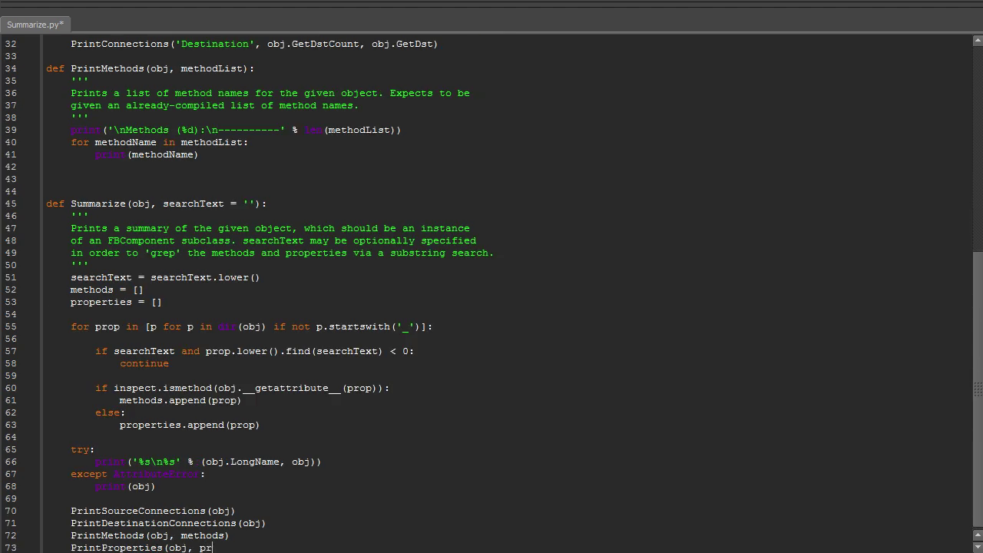
{"action": "type", "text": "operties)"}
- Define PrintProperties(obj, propertyList) above Summarize, with a docstring about listing property names and current values from an already-compiled list
{"action": "left_click", "coordinate": [46, 179]}
{"action": "type", "text": "def PrintProperties(obj, propertyList):"}
{"action": "key", "text": "Return"}
{"action": "type", "text": "'''  '''"}
{"action": "key", "text": "Up"}
{"action": "type", "text": "Prints a list of property names, along with the current value for each property, for the given object. Expects to be given an already-compiled list of prop"}
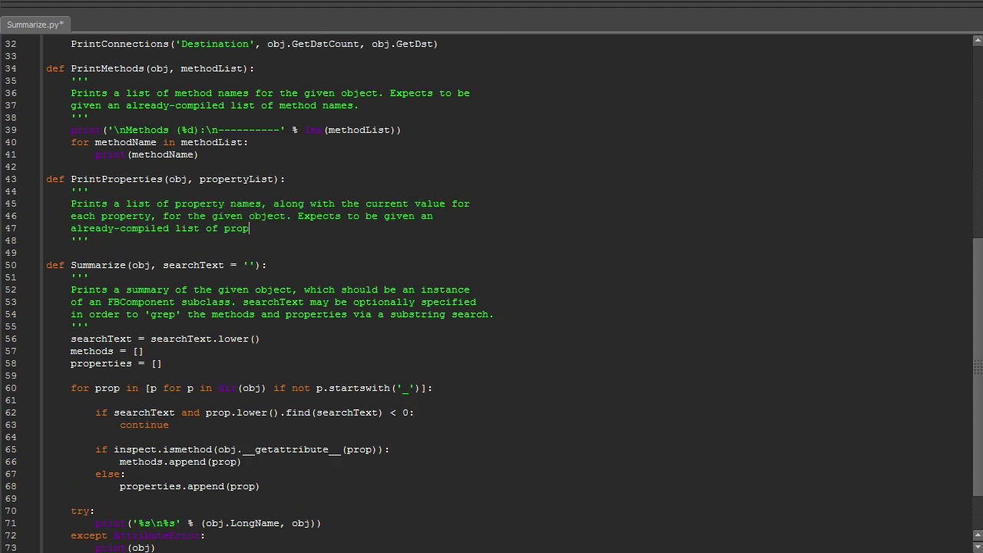
{"action": "type", "text": "erty names."}
{"action": "key", "text": "Down"}
{"action": "key", "text": "Return"}
- Make PrintProperties print a 'Properties (%d)' header and each property's name and value, and end the script with a blank line
{"action": "type", "text": "print('\\nProperties (%d):\\n----------' % len(propertyList))"}
{"action": "key", "text": "Return"}
{"action": "type", "text": "for propertyName in propertyList:"}
{"action": "key", "text": "Return"}
{"action": "type", "text": "print('%s: %s' %"}
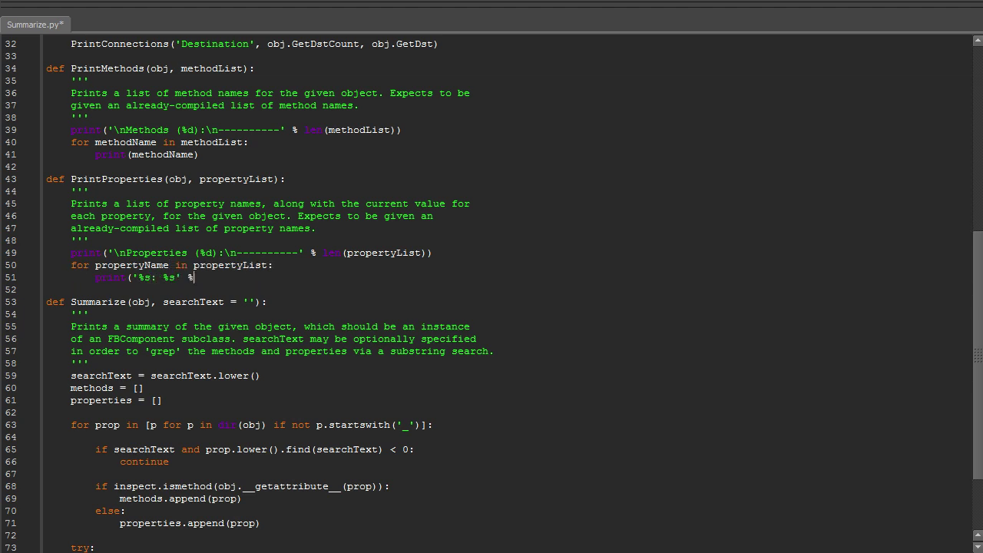
{"action": "type", "text": " (propertyName, obj.__getattribute__(pr"}
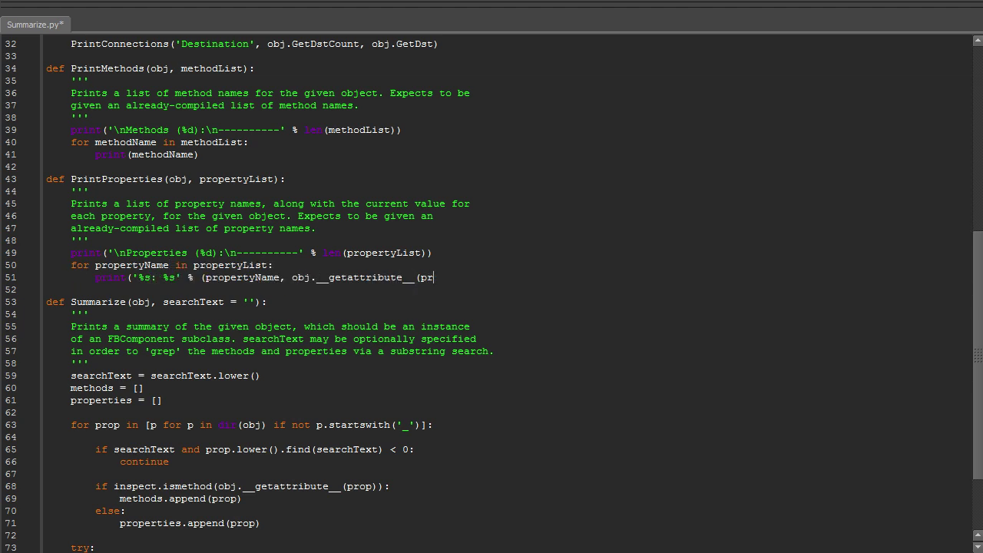
{"action": "type", "text": "opertyName)"}
{"action": "key", "text": "ctrl+End"}
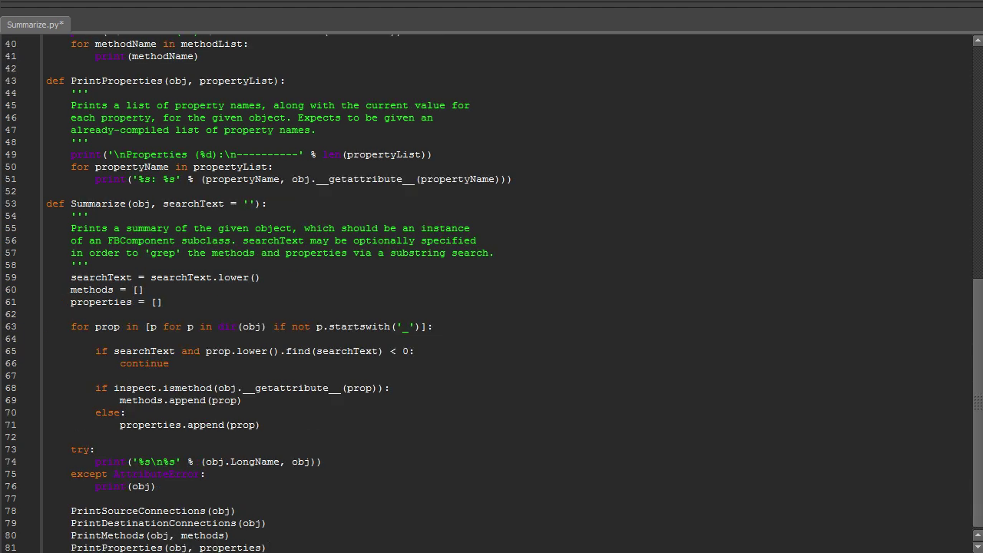
{"action": "key", "text": "Return"}
- Run Summarize(camera) from a new script and review the printed summary in an enlarged output area
{"action": "key", "text": "ctrl+a"}
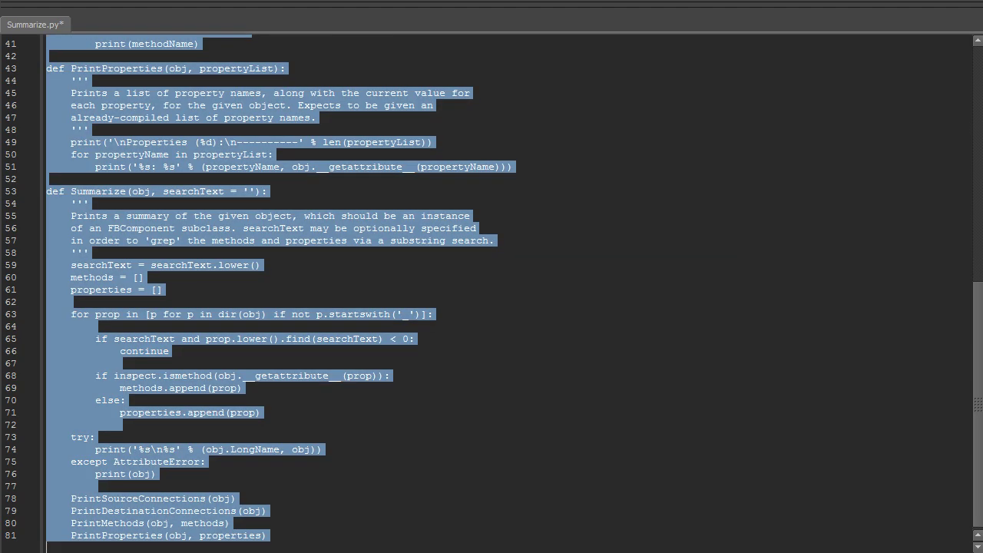
{"action": "key", "text": "ctrl+n"}
{"action": "type", "text": "Summarize(camera)"}
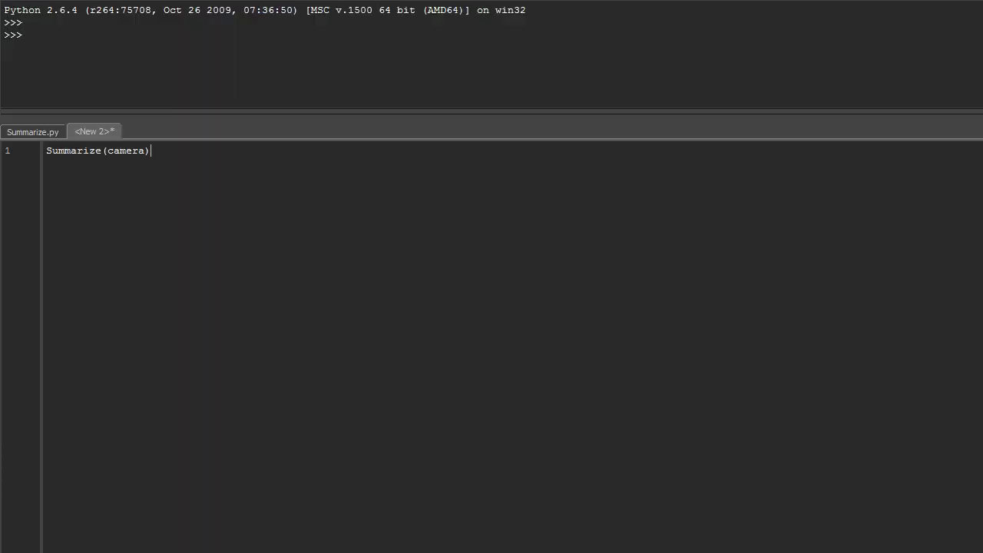
{"action": "key", "text": "ctrl+a"}
{"action": "key", "text": "ctrl+Return"}
{"action": "left_click_drag", "start_coordinate": [367, 114], "coordinate": [366, 491]}
{"action": "scroll", "coordinate": [491, 243], "scroll_direction": "up", "scroll_amount": 20}
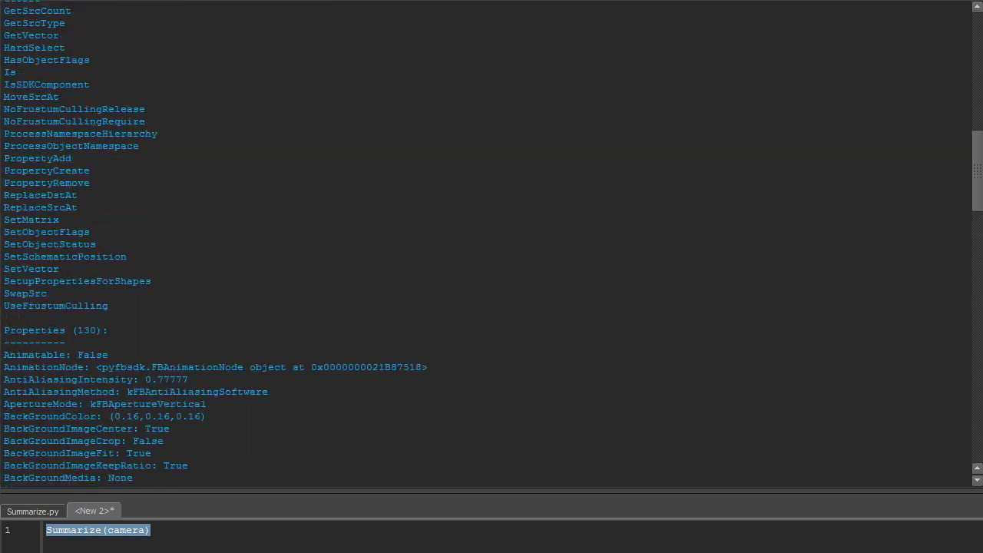
- Add 'name' as the search text in the Summarize(camera) call and run it
{"action": "left_click", "coordinate": [169, 530]}
{"action": "type", "text": ", 'name'"}
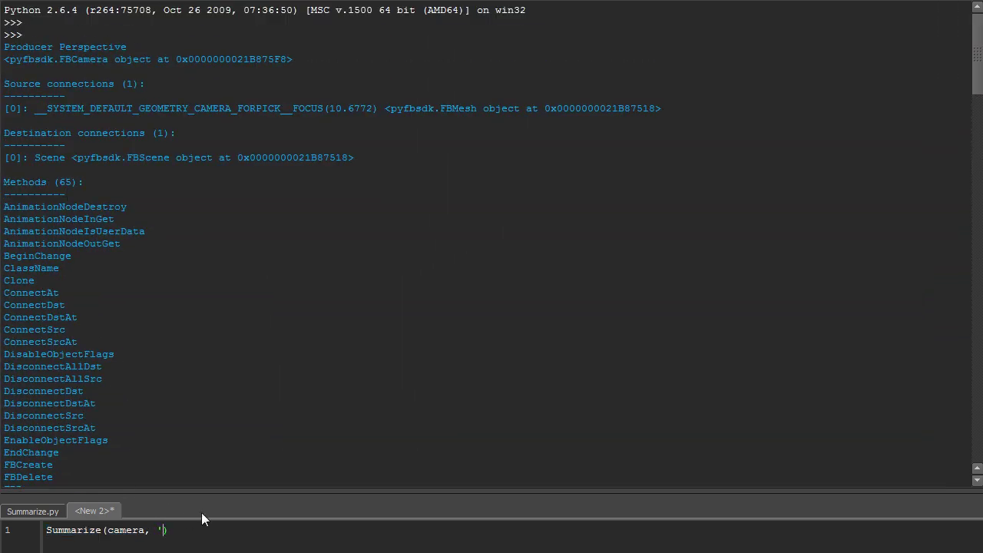
{"action": "key", "text": "ctrl+a"}
{"action": "key", "text": "ctrl+Return"}
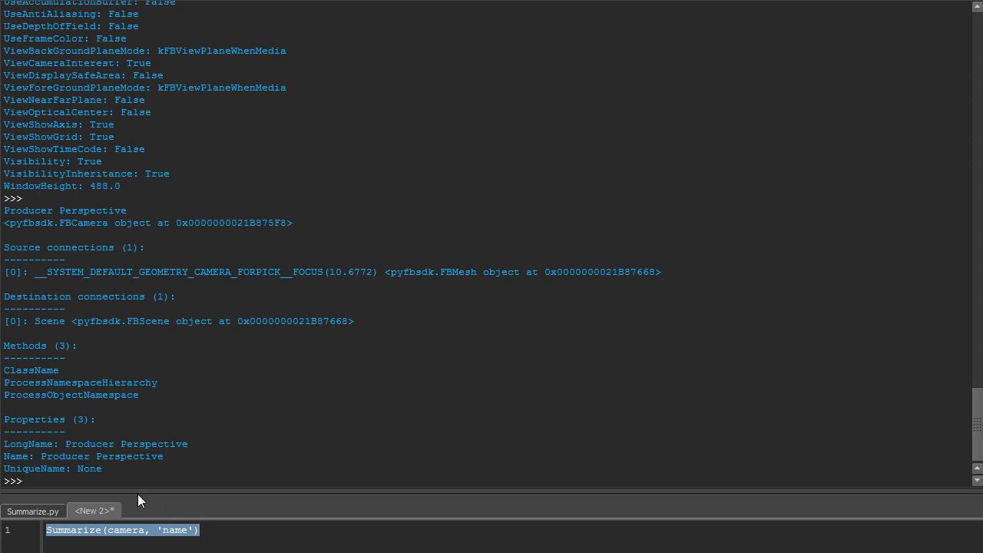
- Change the search text to 'system', run the Summarize call, and inspect the SystemCamera property's value in the output
{"action": "double_click", "coordinate": [176, 530]}
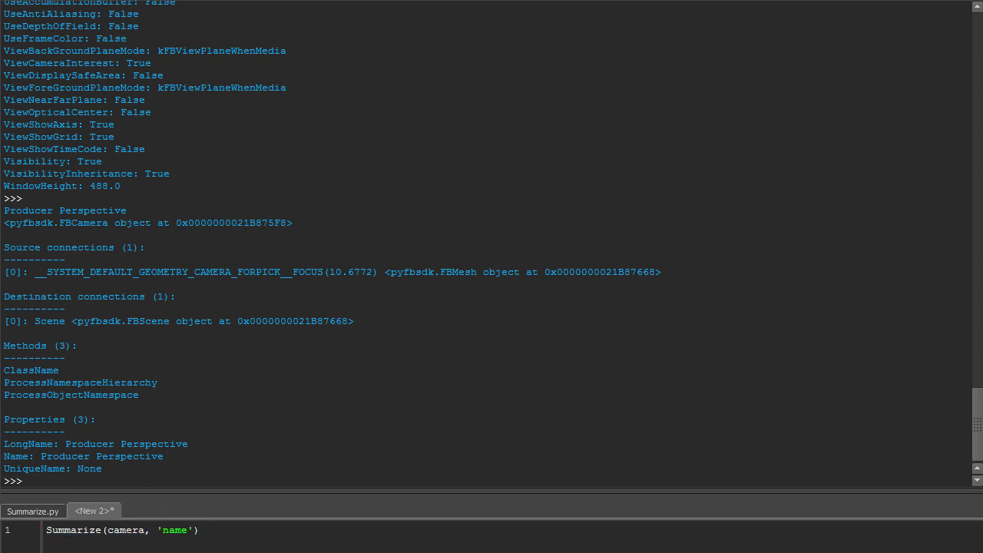
{"action": "type", "text": "system"}
{"action": "key", "text": "ctrl+a"}
{"action": "key", "text": "ctrl+Return"}
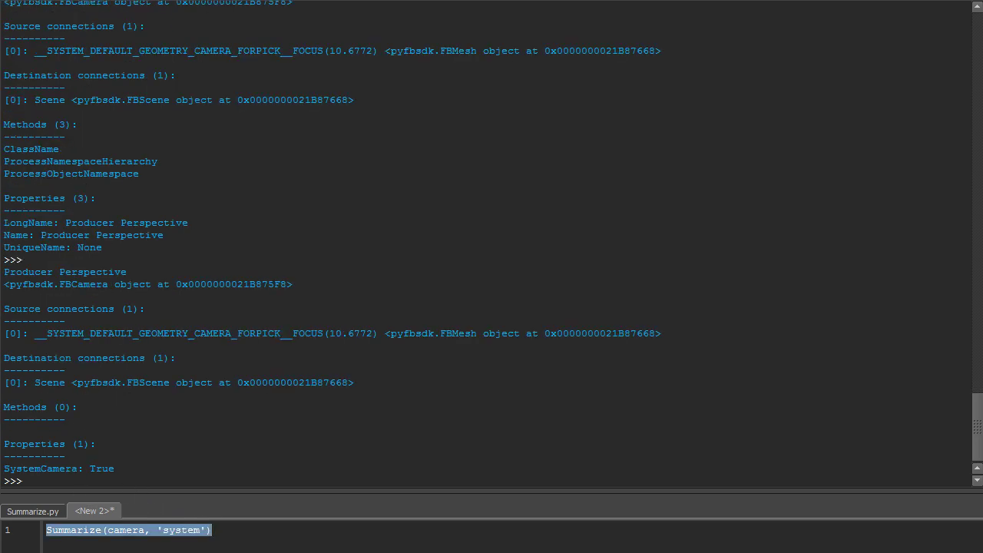
{"action": "double_click", "coordinate": [41, 469]}
{"action": "double_click", "coordinate": [103, 469]}
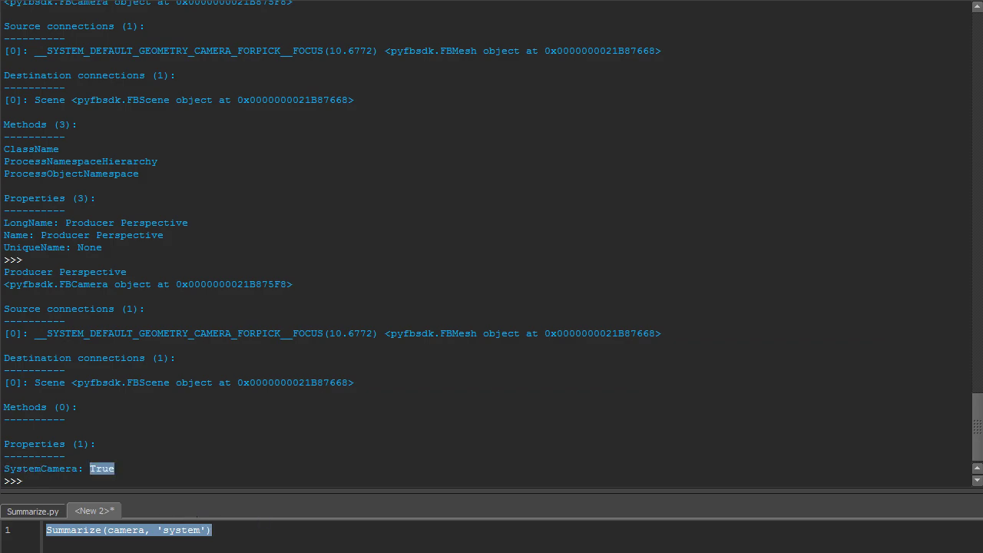